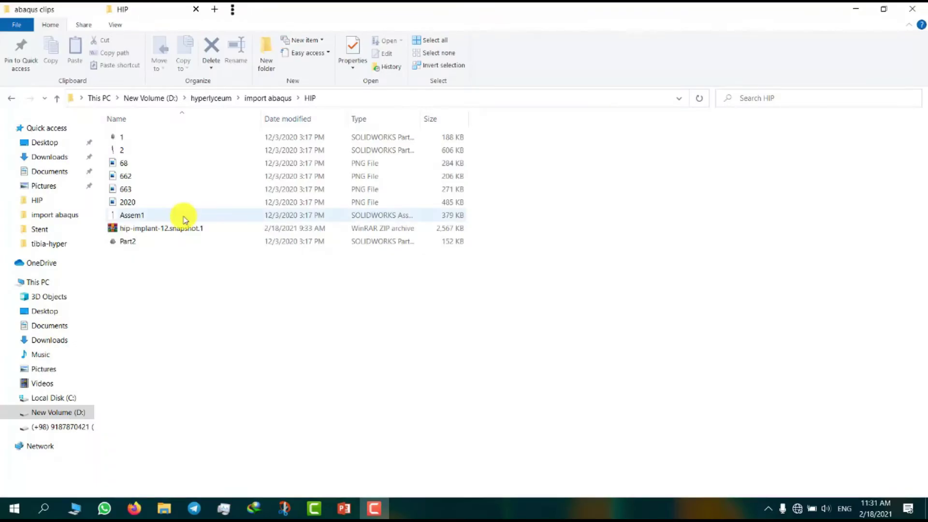
Open the Assem1 hip implant assembly in SOLIDWORKS and rotate it for a look.
left_click(183, 216)
double_click(185, 219)
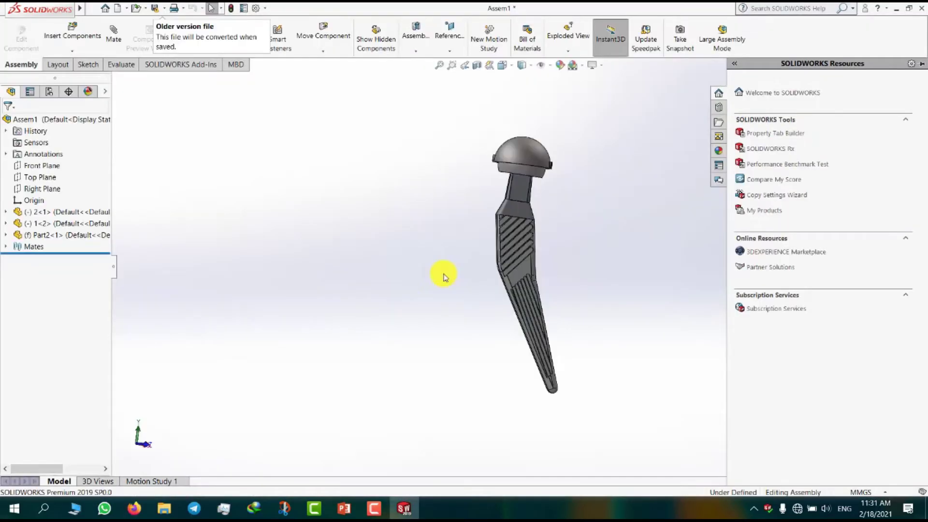
middle_click_drag(510, 257, 387, 188)
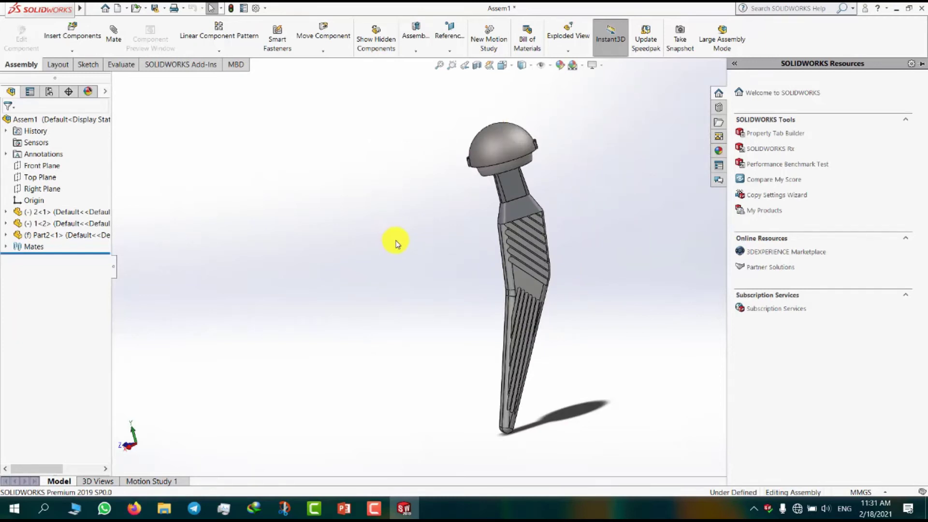
Save the assembly as a Parasolid (*.x_t) file named hip in the HIP folder.
left_click(90, 8)
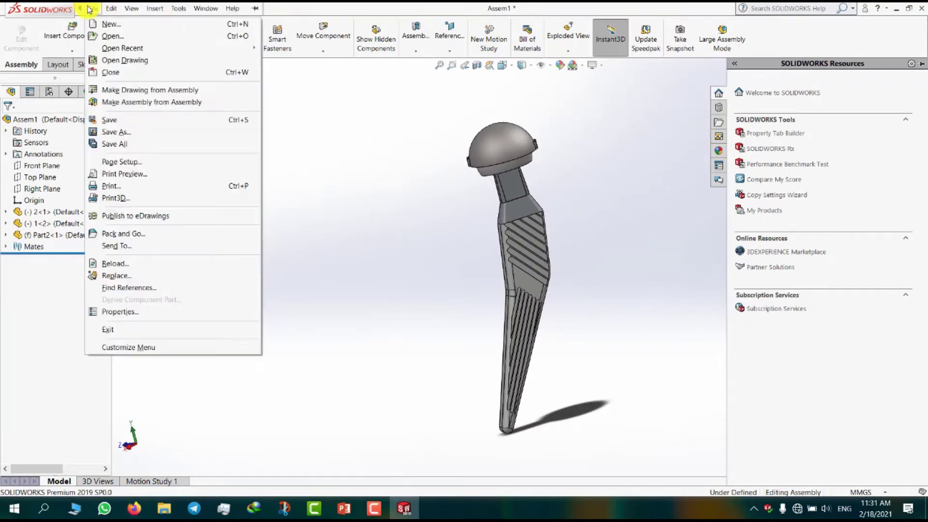
left_click(150, 135)
left_click_drag(528, 96, 425, 113)
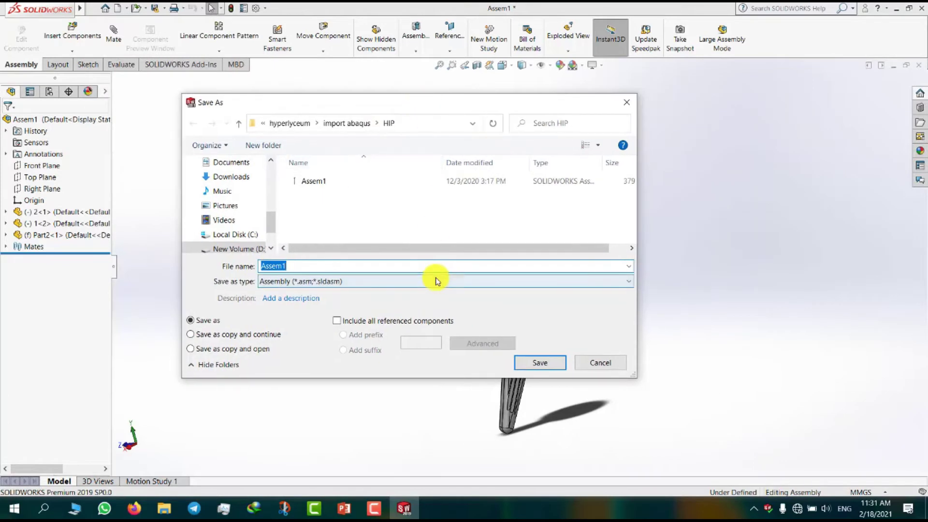
left_click(436, 282)
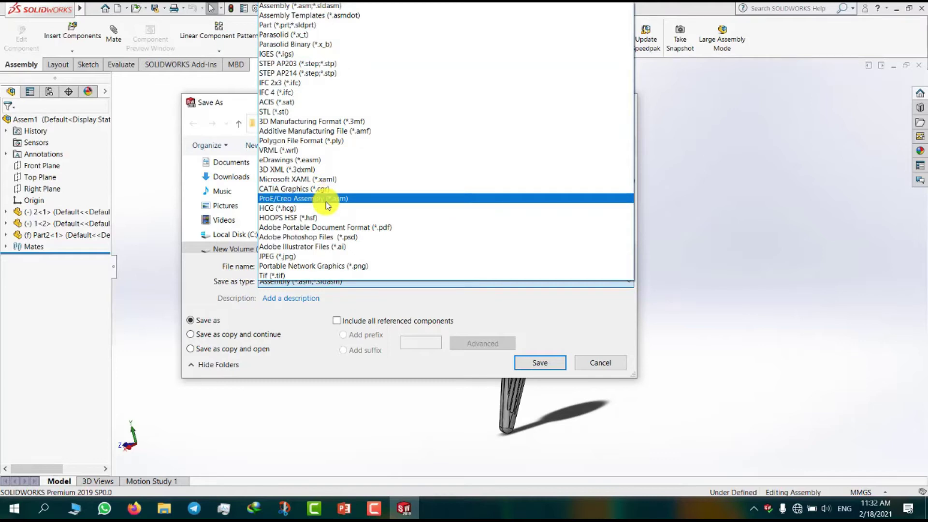
left_click(290, 35)
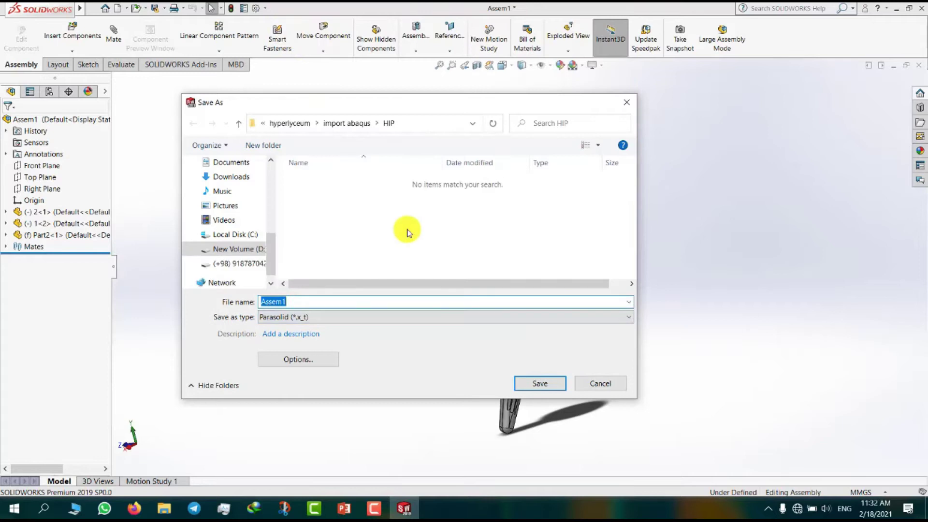
type("hip")
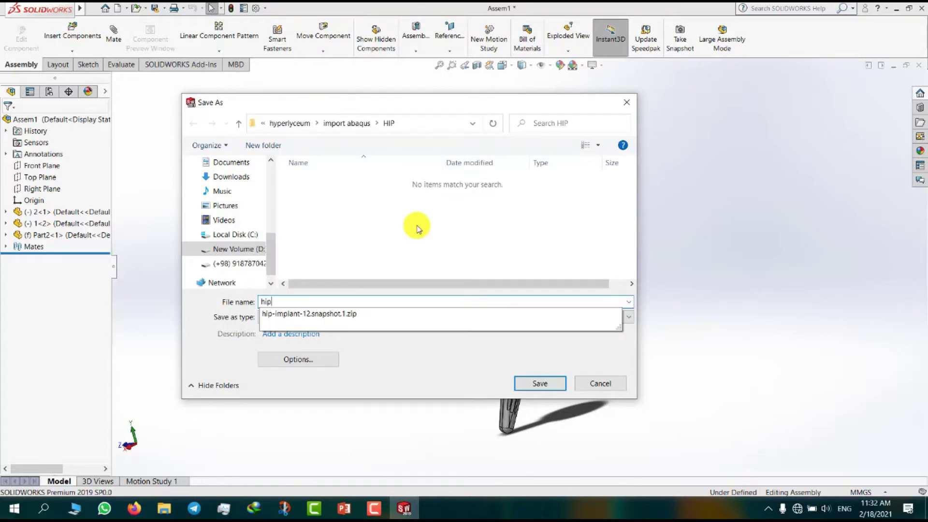
left_click(554, 382)
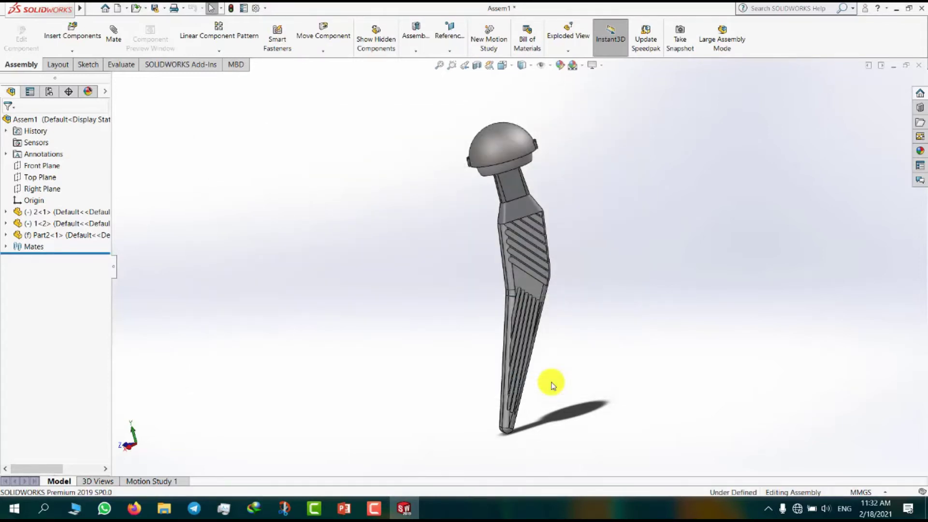
Launch Abaqus/CAE with a new Standard/Explicit model.
left_click(14, 508)
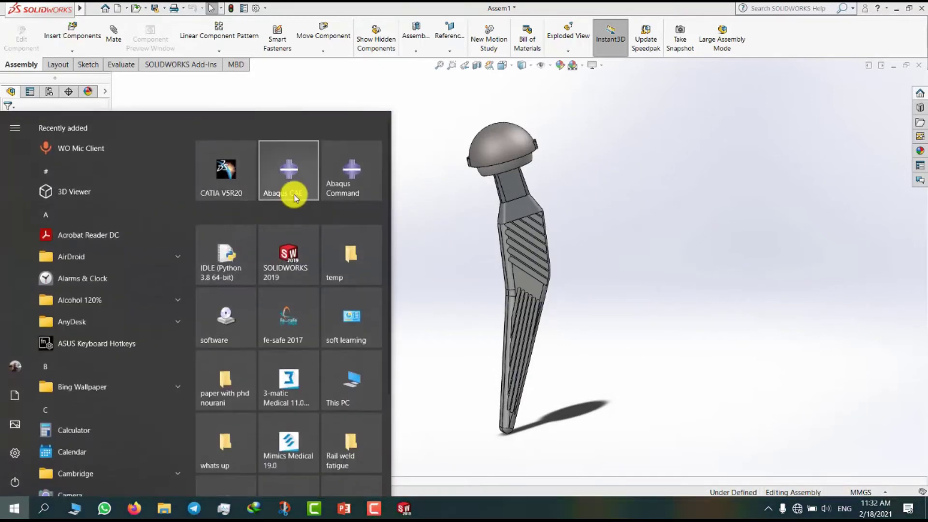
left_click(294, 196)
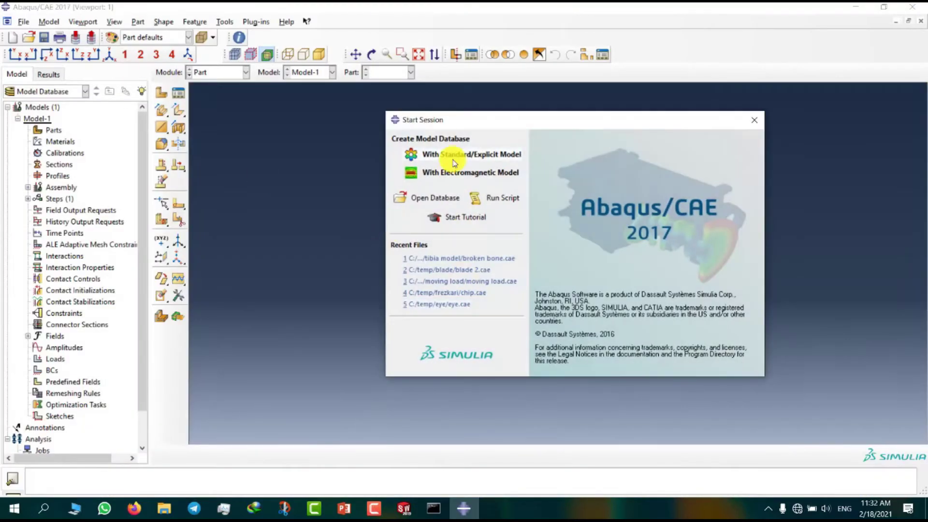
left_click(453, 159)
Set the work directory to D:\hyperlyceum\import abaqus.
left_click(24, 22)
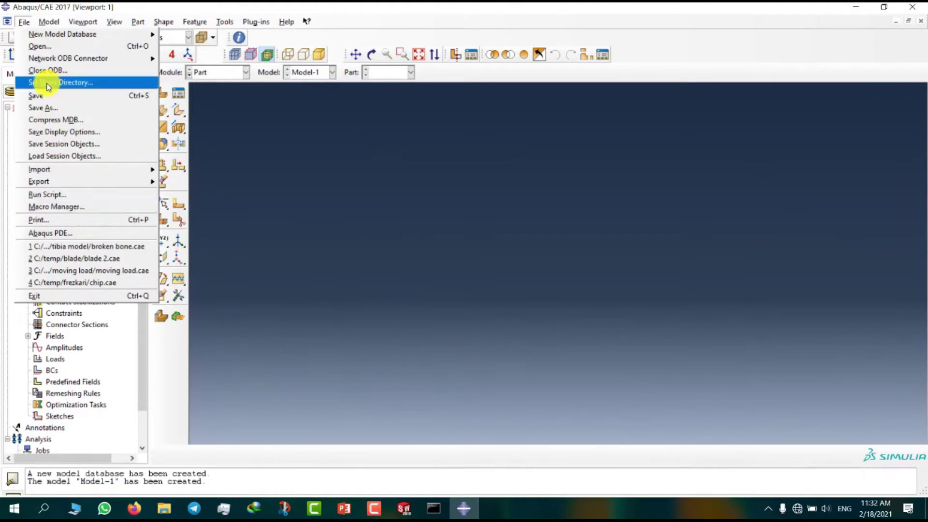
left_click(63, 85)
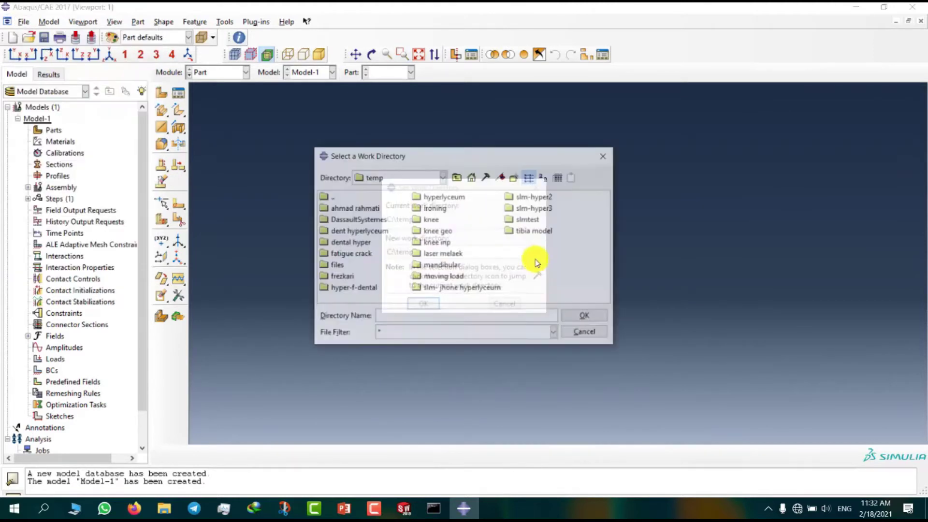
left_click(379, 178)
left_click(379, 214)
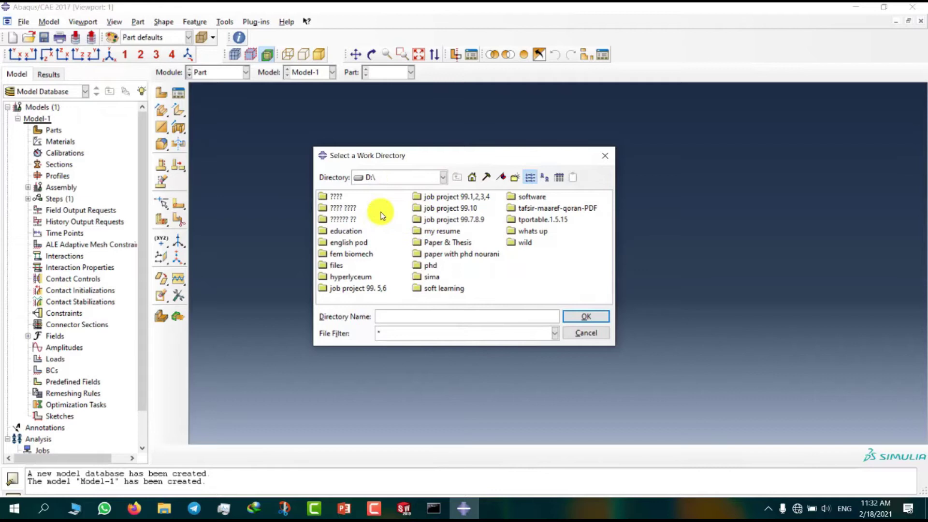
double_click(355, 276)
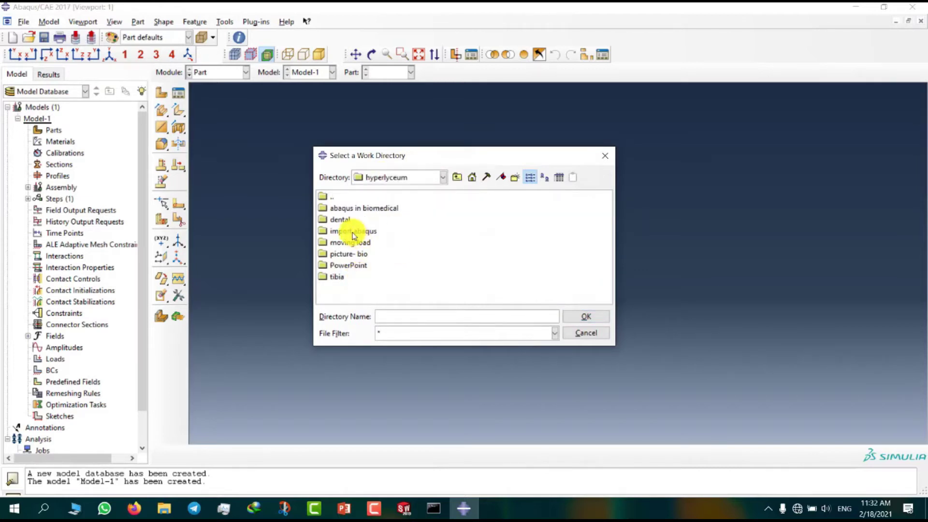
double_click(364, 231)
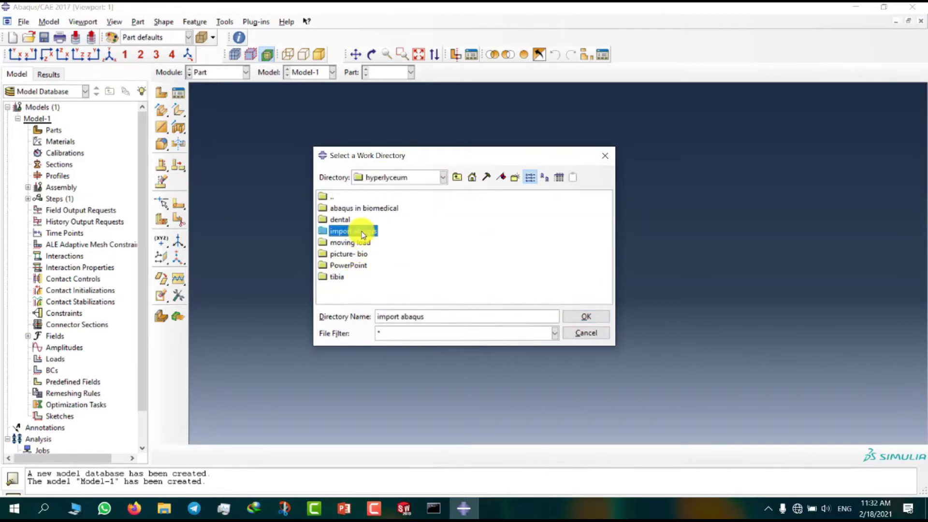
left_click(457, 177)
left_click(578, 314)
Import the hip.x_t Parasolid file from the HIP folder.
left_click(423, 303)
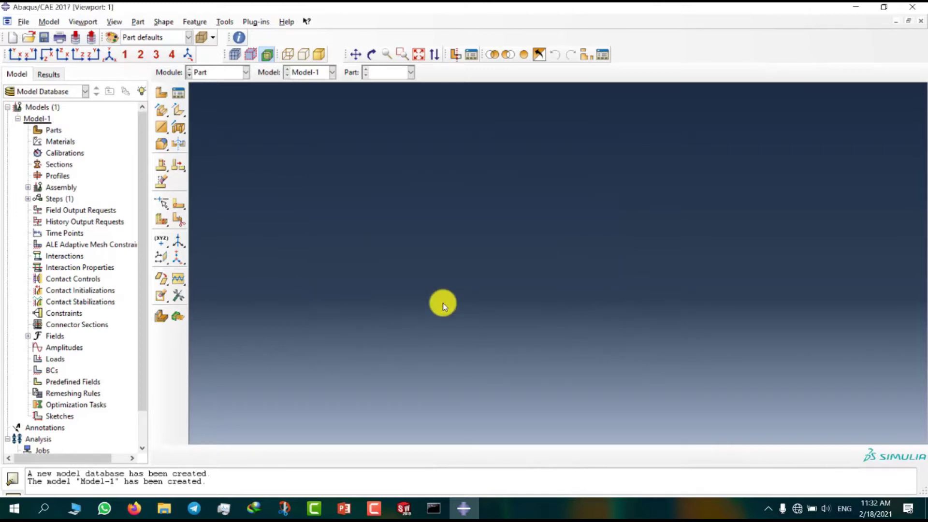
left_click(24, 22)
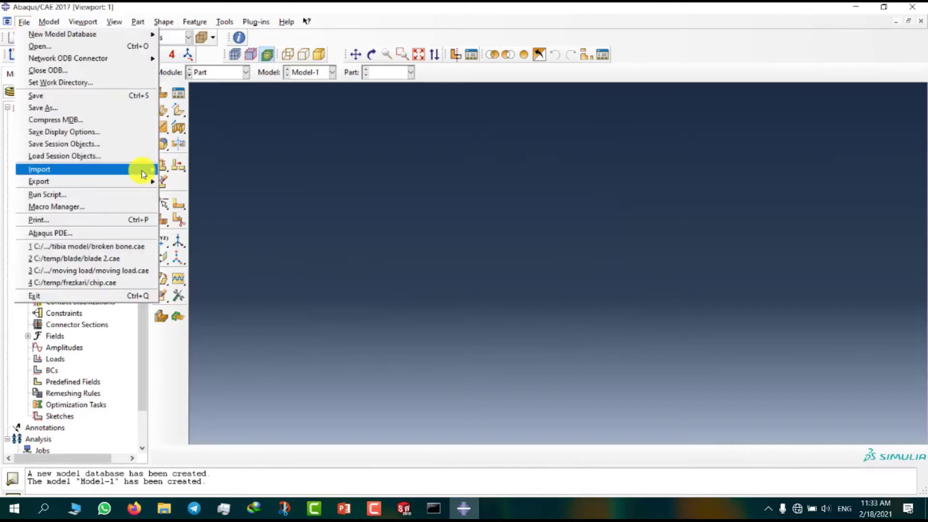
mouse_move(143, 174)
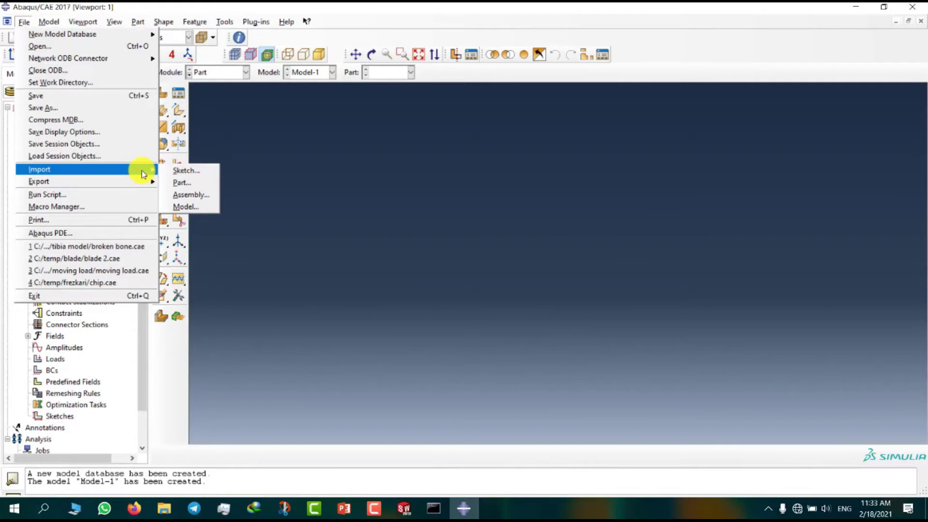
left_click(184, 182)
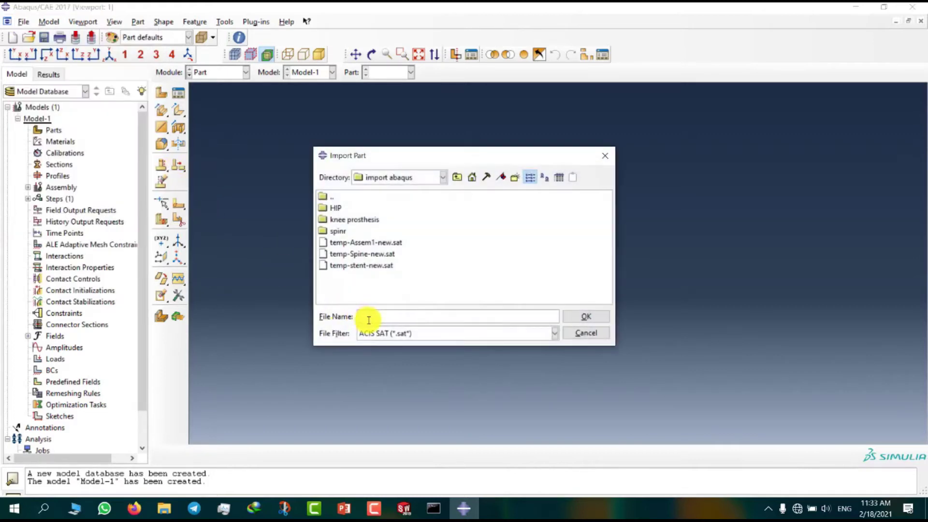
left_click(385, 333)
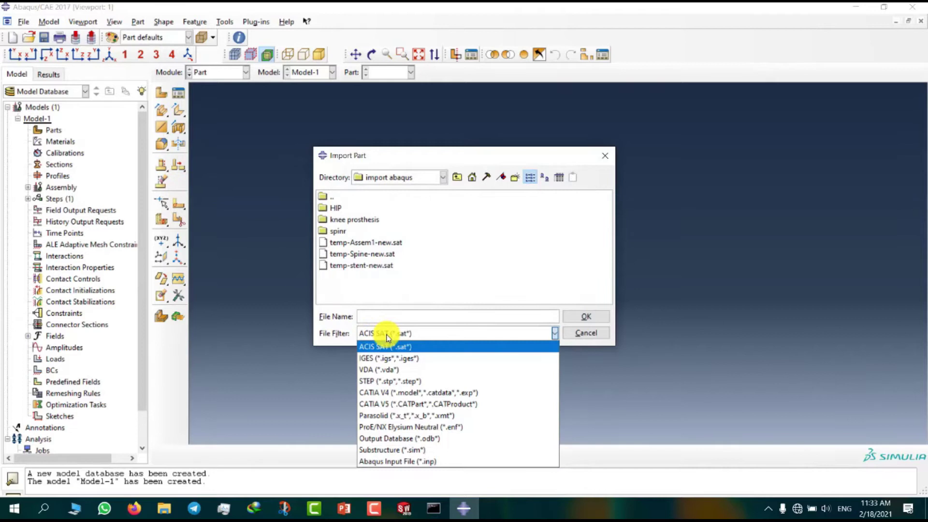
left_click(418, 417)
double_click(335, 208)
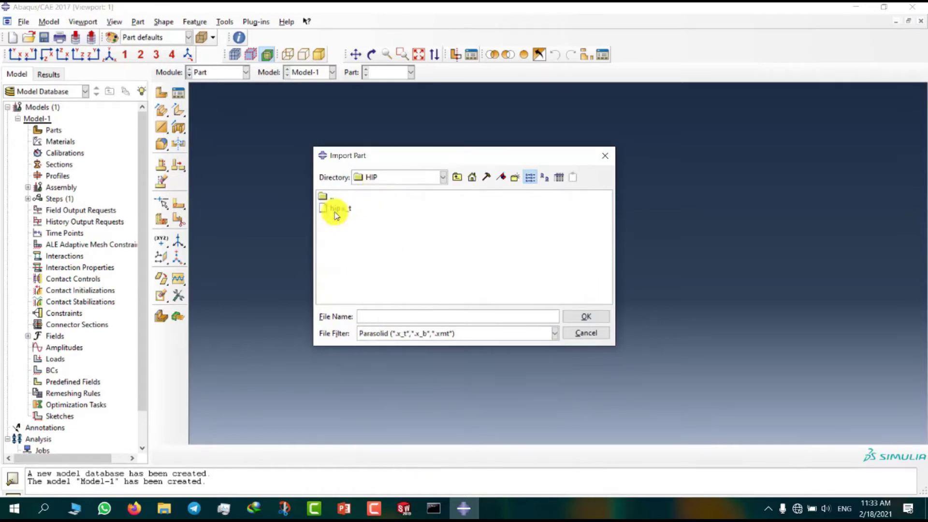
left_click(338, 209)
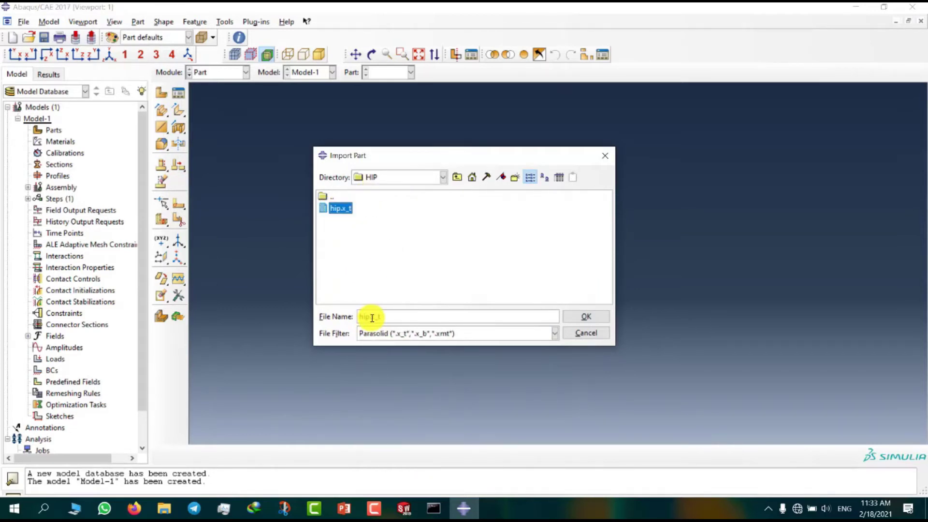
left_click(404, 334)
left_click(406, 334)
left_click(586, 317)
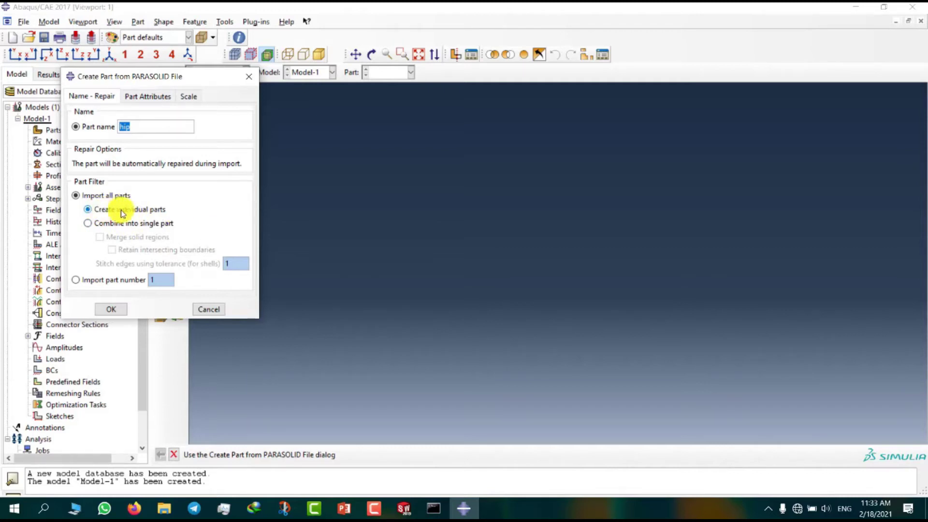
Create the hip parts as 3D deformable with a length scale of 1.
left_click(148, 96)
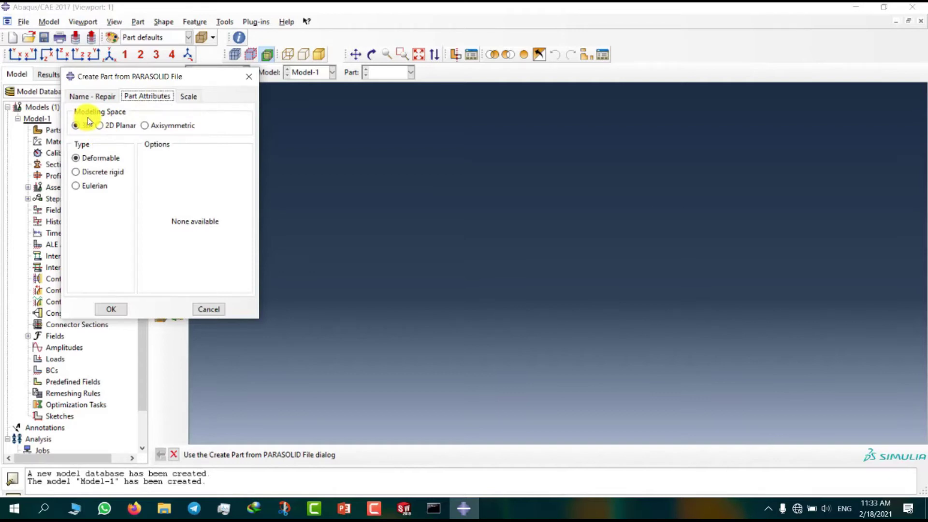
left_click(87, 127)
left_click(89, 159)
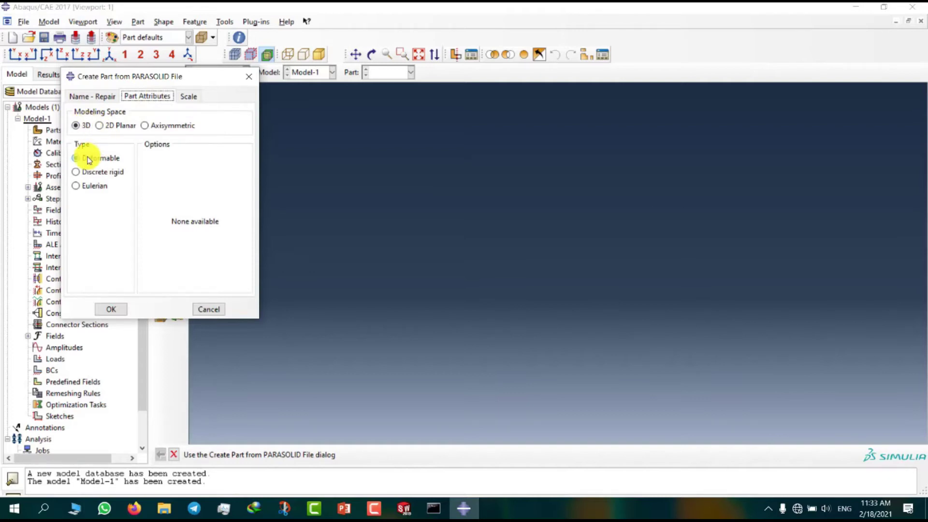
left_click(182, 95)
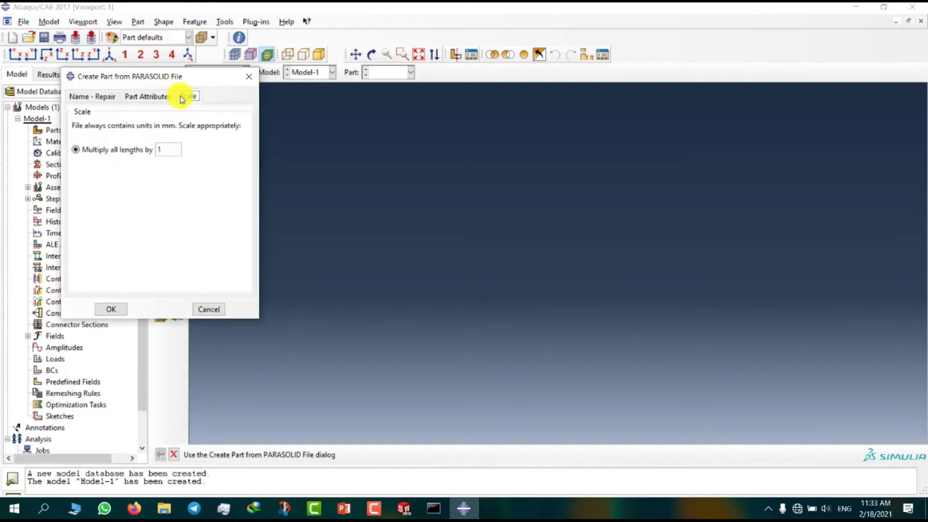
left_click(149, 147)
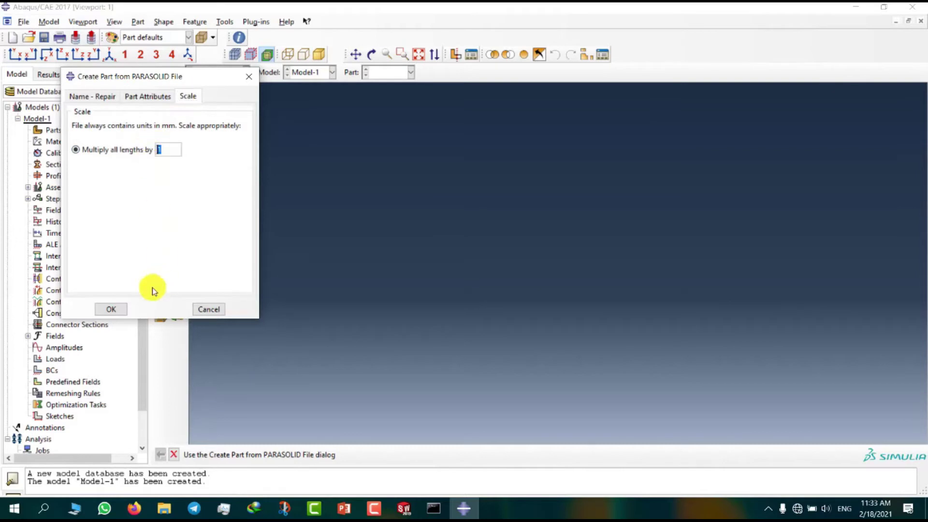
left_click(113, 310)
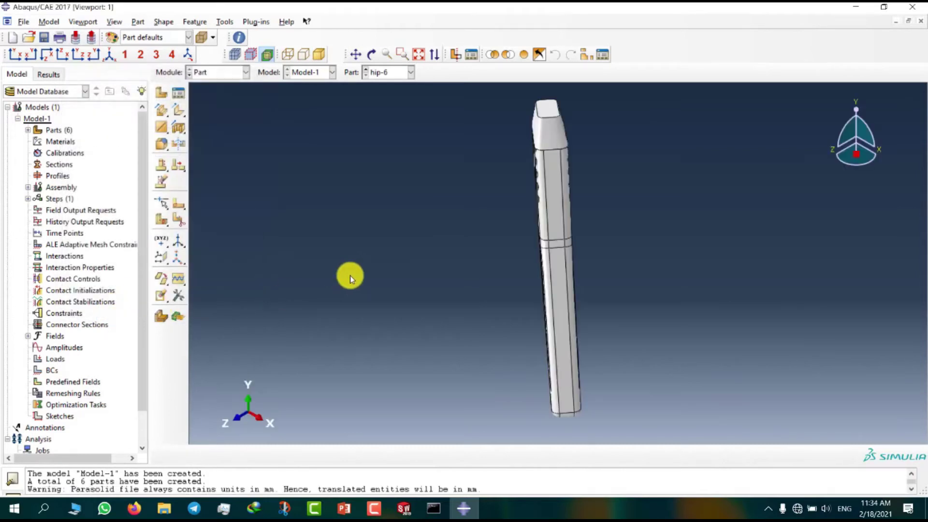
Browse parts hip-1 through hip-4, with the display colour-coded by part.
left_click(411, 72)
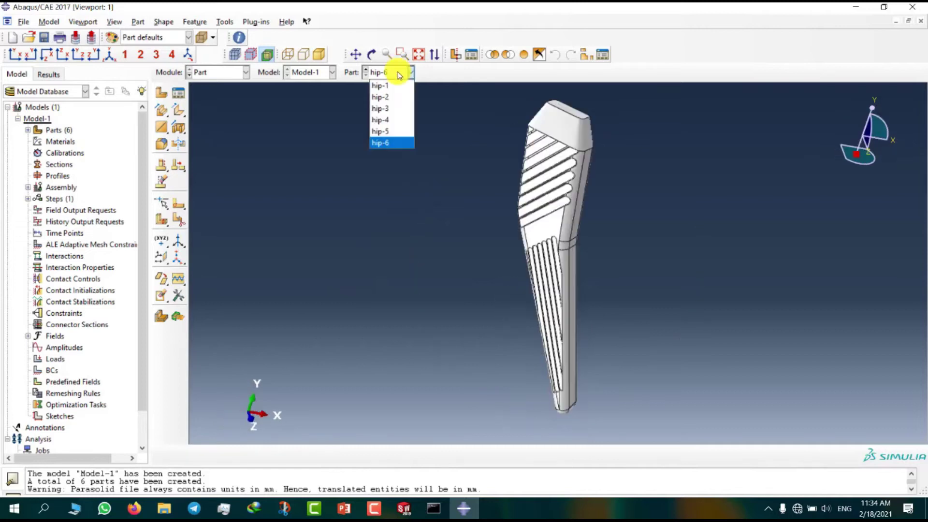
left_click(386, 86)
left_click(392, 74)
left_click(387, 97)
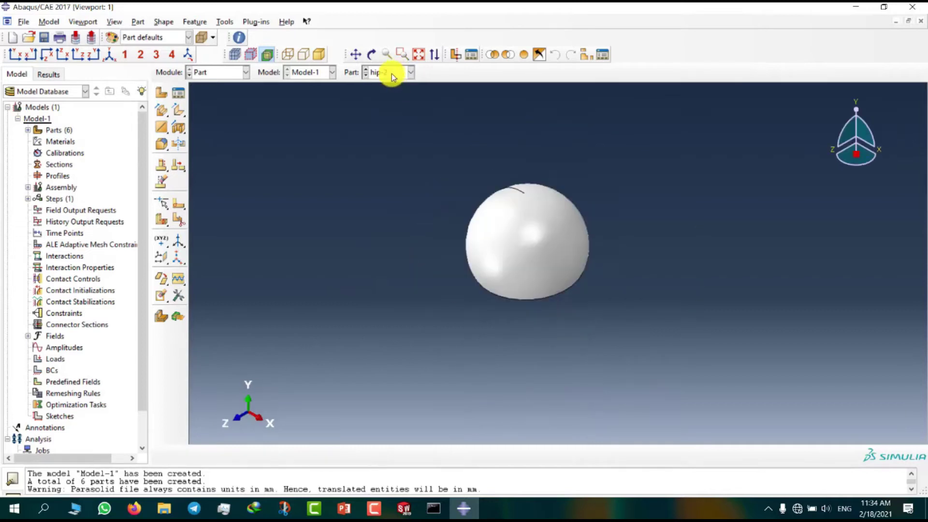
left_click(391, 73)
left_click(394, 108)
left_click(391, 73)
left_click(379, 120)
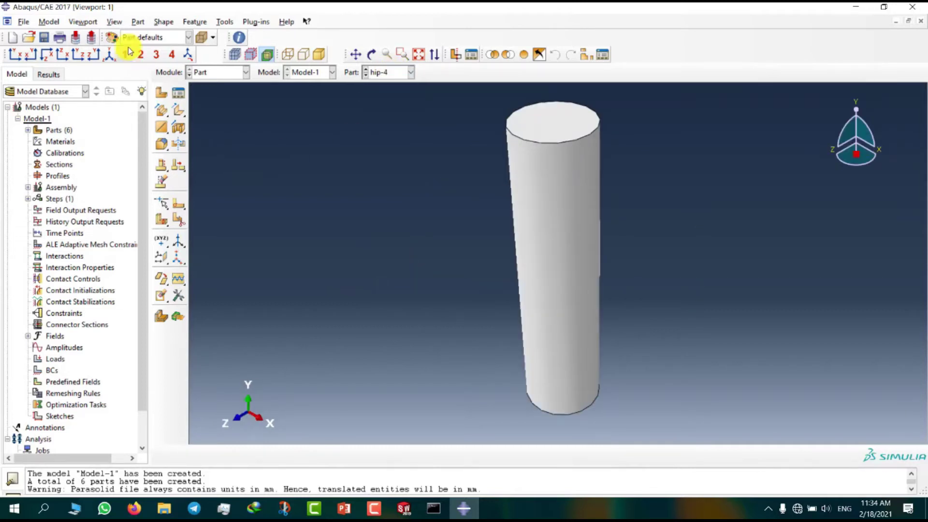
left_click(188, 37)
left_click(159, 46)
Instance all six hip parts in the assembly, colour-coded by part instance.
left_click(245, 72)
left_click(210, 108)
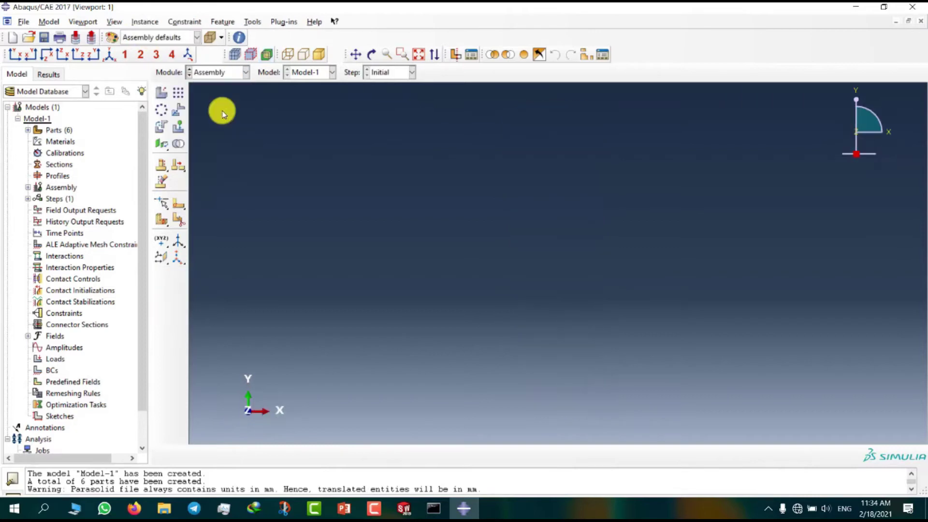
left_click(161, 92)
left_click_drag(192, 174, 192, 232)
left_click(186, 327)
left_click_drag(531, 251, 621, 239, "ctrl+alt")
left_click(161, 37)
left_click(140, 72)
left_click_drag(652, 298, 491, 395, "ctrl+alt")
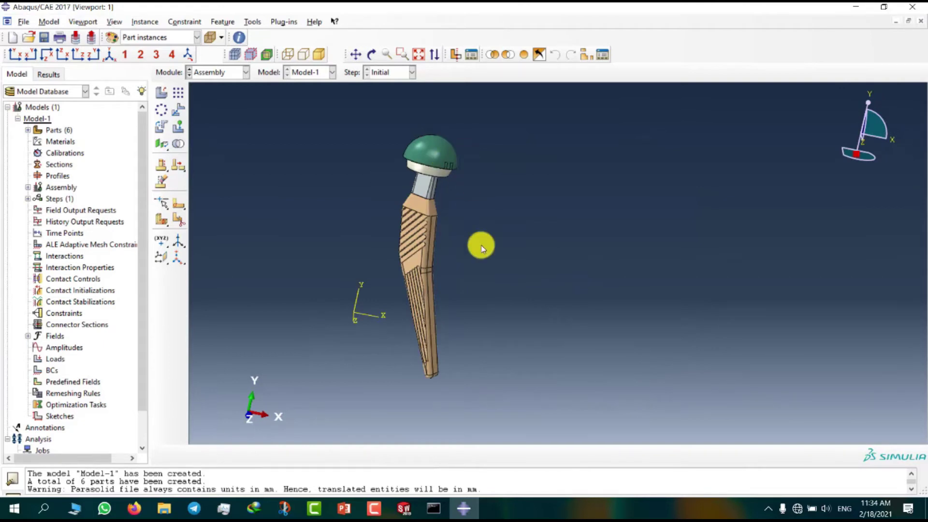
scroll(447, 145, "up", 3)
scroll(450, 291, "down", 3)
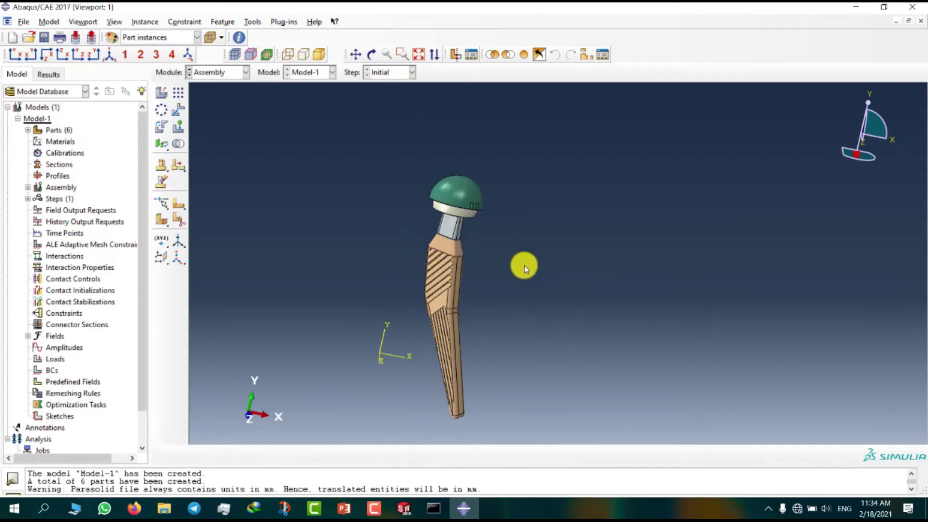
Create a new model, Model-2, and collapse the Model-1 branch.
left_click(49, 22)
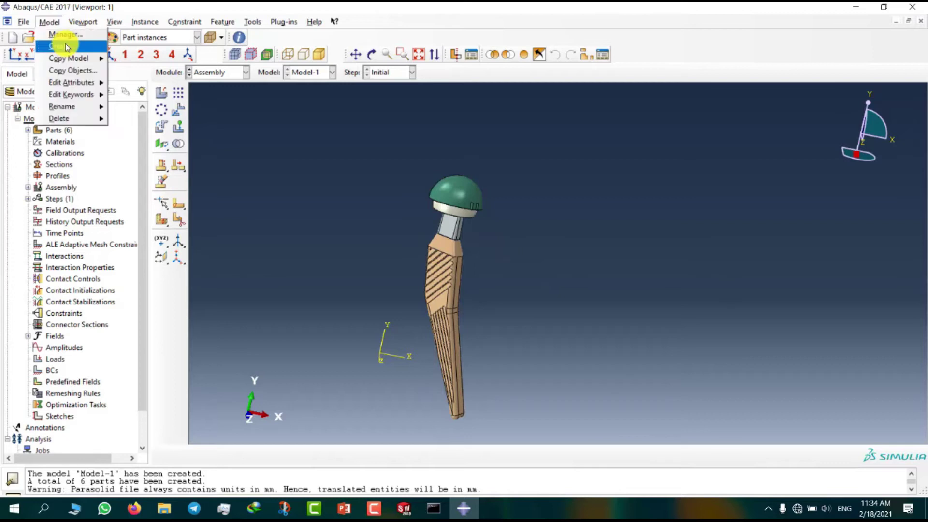
left_click(65, 45)
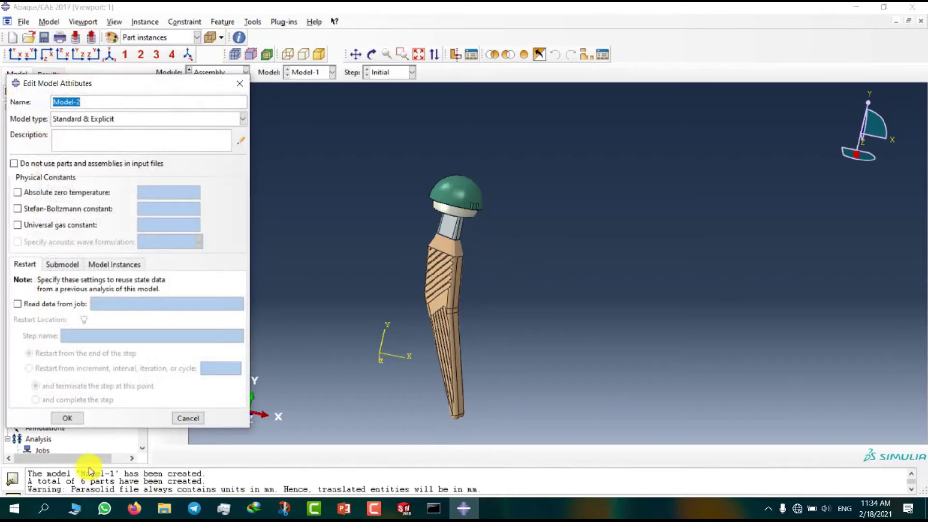
left_click(66, 416)
left_click(18, 119)
Import Spine.STEP from the import abaqus folder as spine parts.
left_click(23, 22)
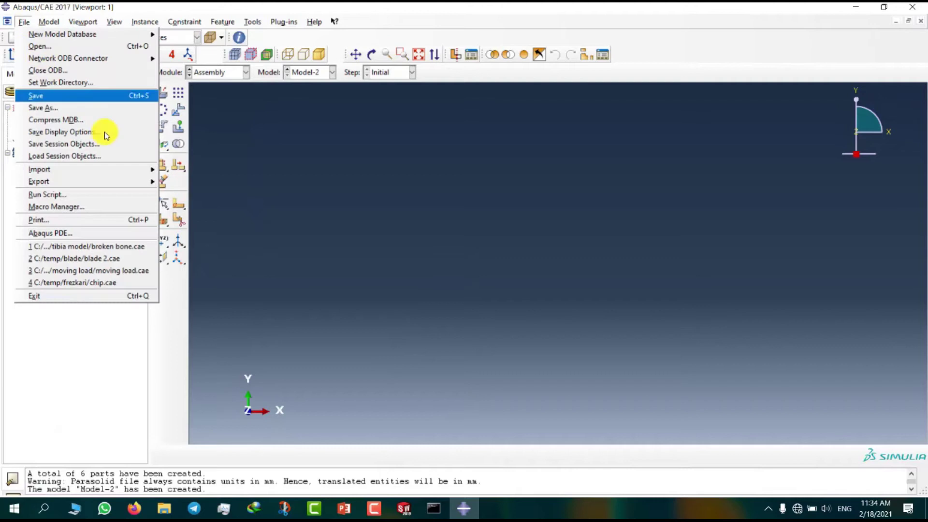
mouse_move(141, 170)
left_click(192, 184)
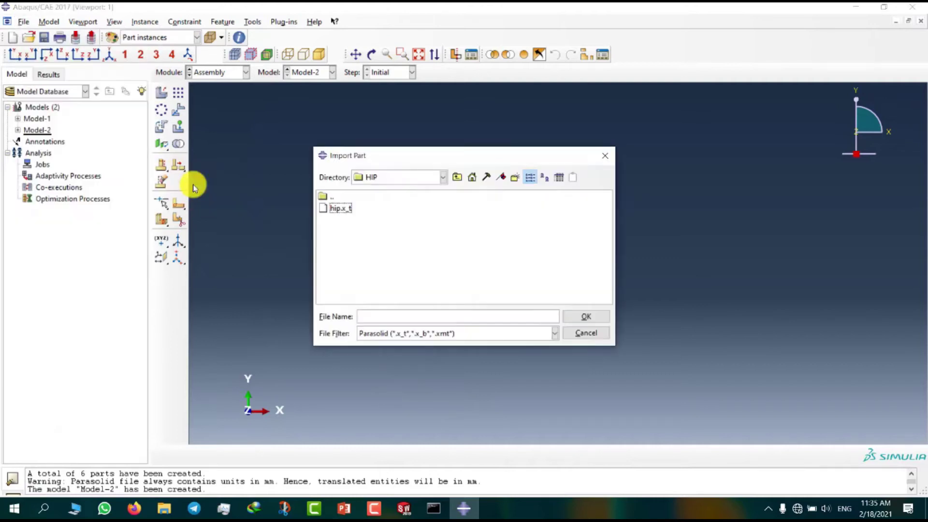
left_click(457, 177)
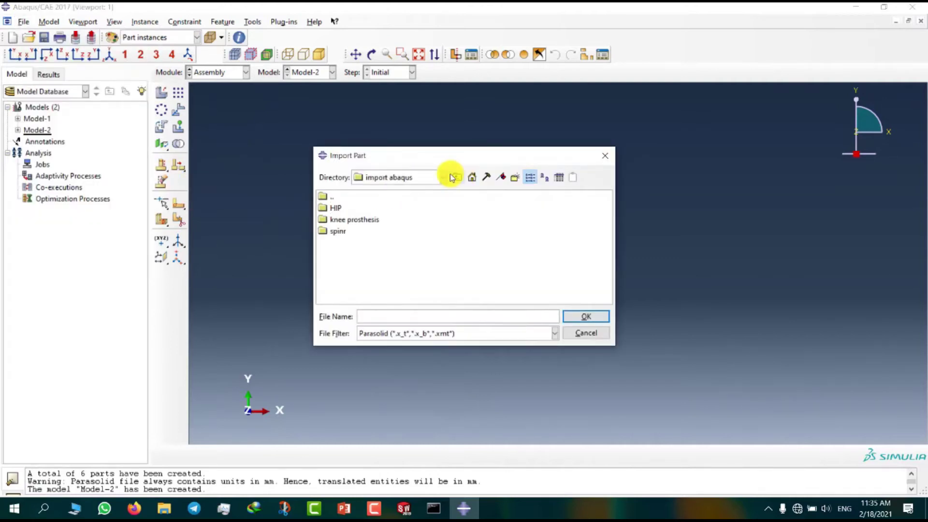
left_click(473, 334)
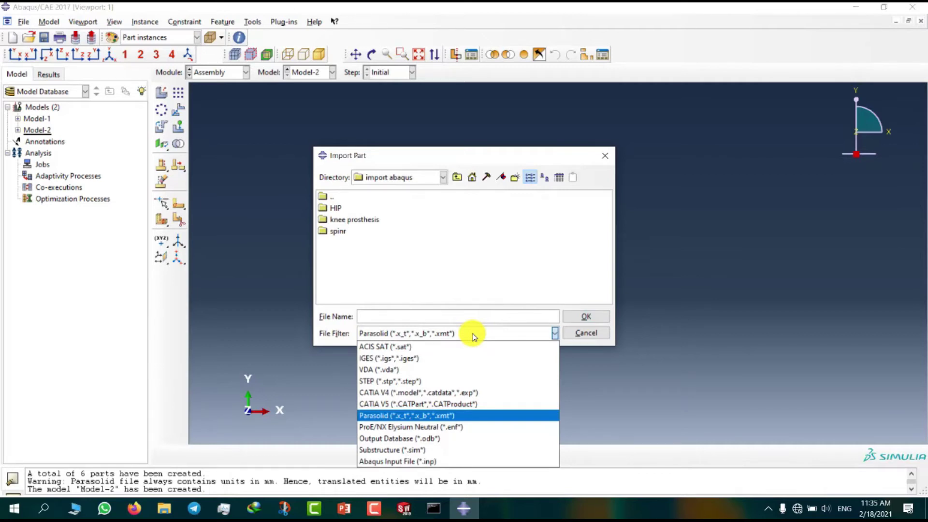
left_click(388, 381)
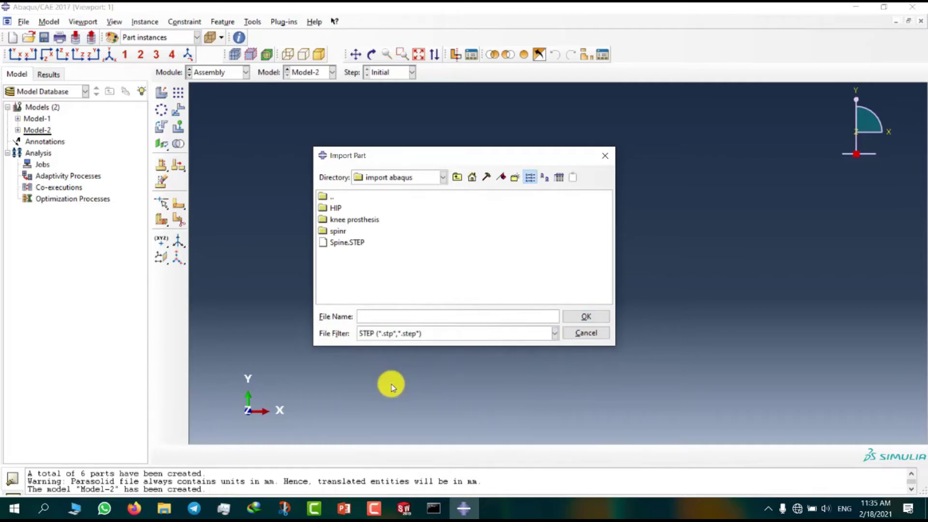
left_click(585, 316)
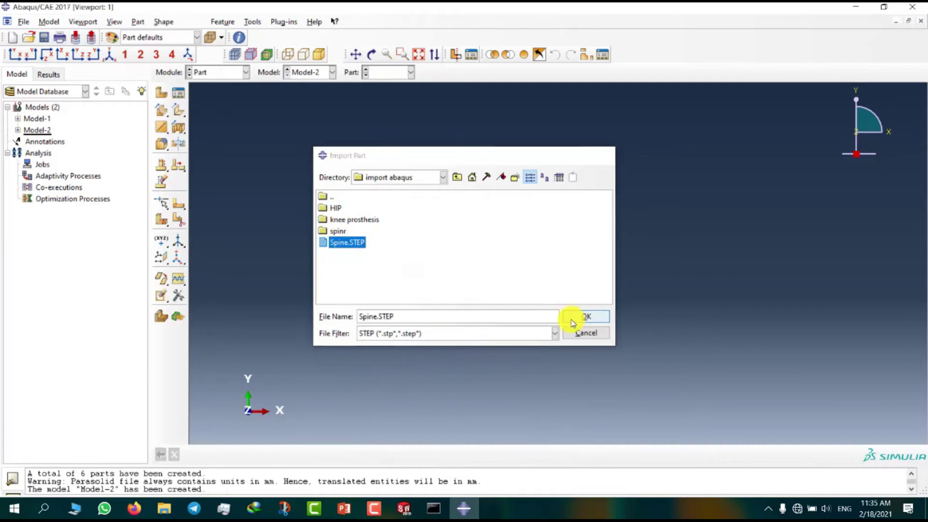
left_click(92, 84)
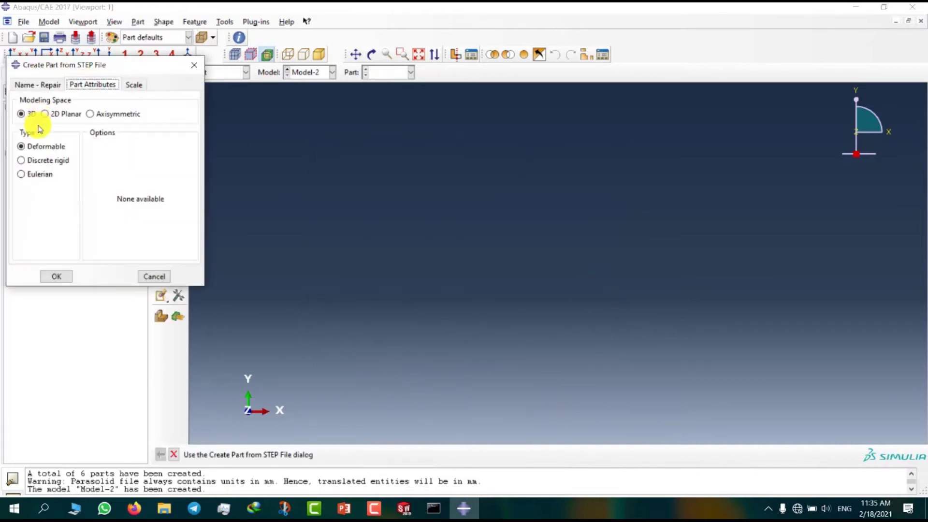
left_click(64, 276)
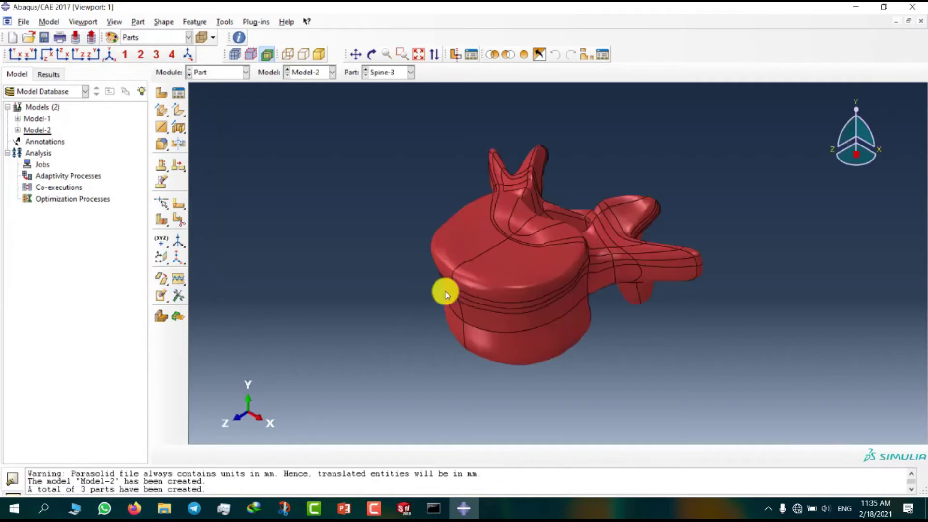
Display the Spine-1 disc part and orbit it to an edge-on view.
left_click_drag(549, 342, 516, 234, "ctrl+alt")
left_click(384, 73)
left_click(391, 86)
left_click_drag(597, 283, 648, 284, "ctrl+alt")
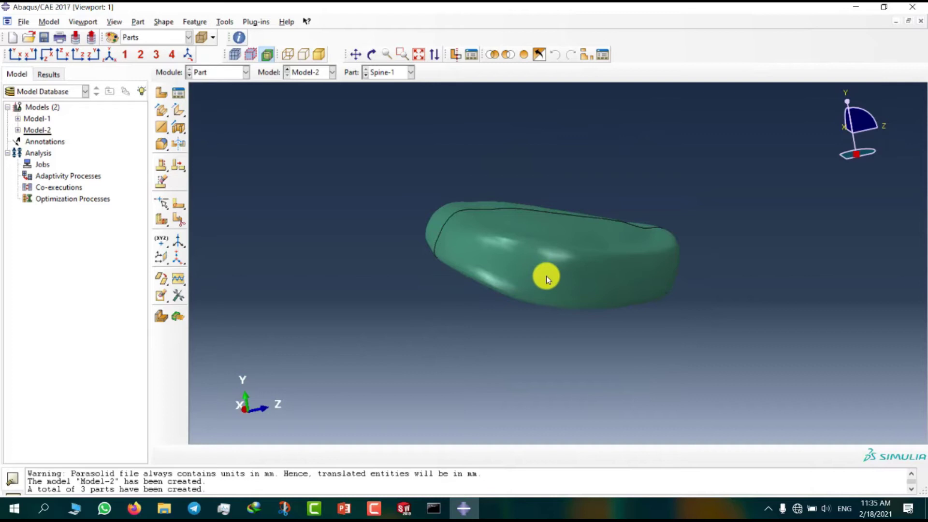
Instance all three spine parts in the Model-2 assembly.
left_click(217, 72)
left_click(232, 107)
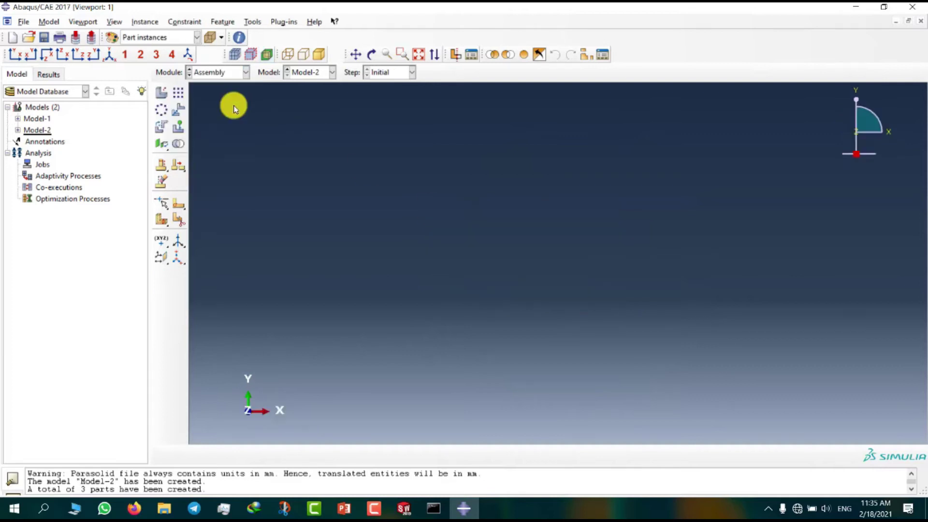
left_click(161, 94)
left_click_drag(213, 169, 191, 196)
left_click(184, 325)
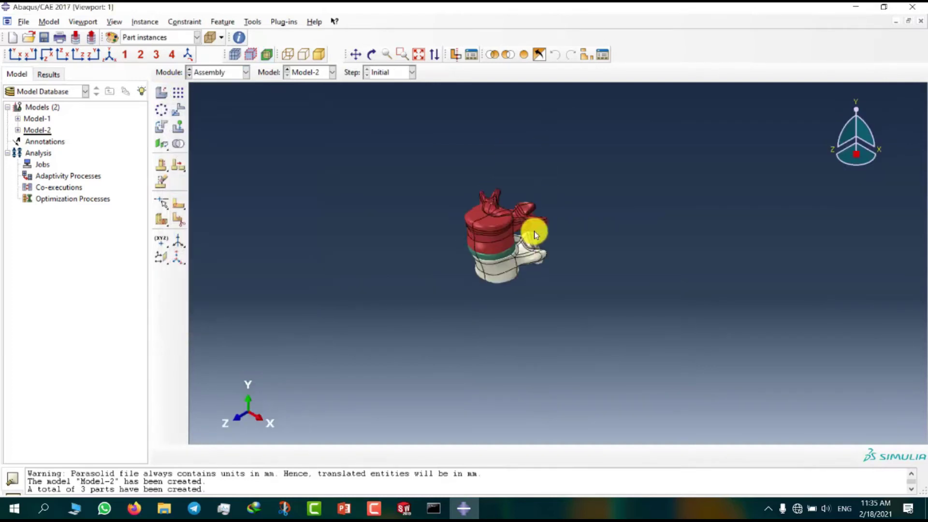
Zoom, rotate and pan to centre the spine assembly in the view.
scroll(535, 235, "up", 3)
left_click_drag(517, 290, 390, 213, "ctrl+alt")
middle_click_drag(390, 213, 574, 262, "ctrl+alt")
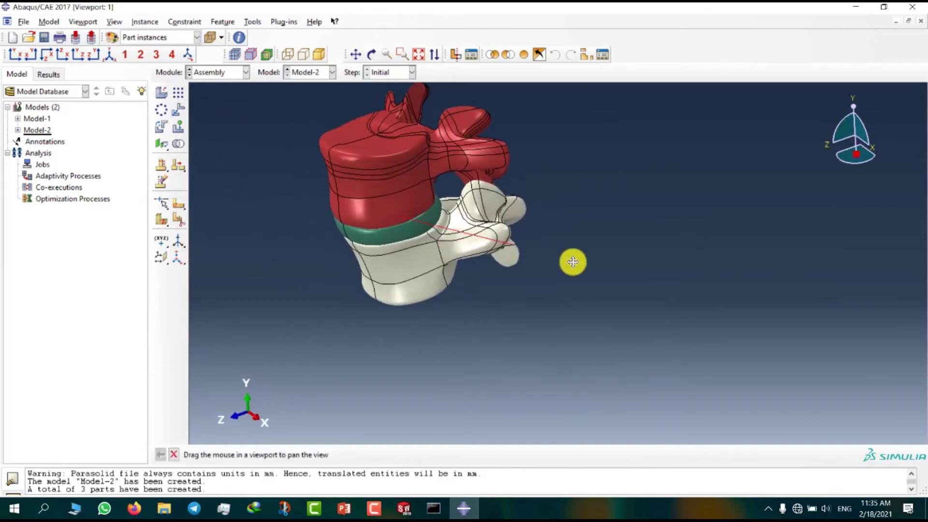
left_click_drag(575, 261, 513, 263, "ctrl+alt")
left_click_drag(574, 276, 513, 272, "ctrl+alt")
scroll(481, 314, "up", 2)
middle_click_drag(456, 279, 905, 331, "ctrl+alt")
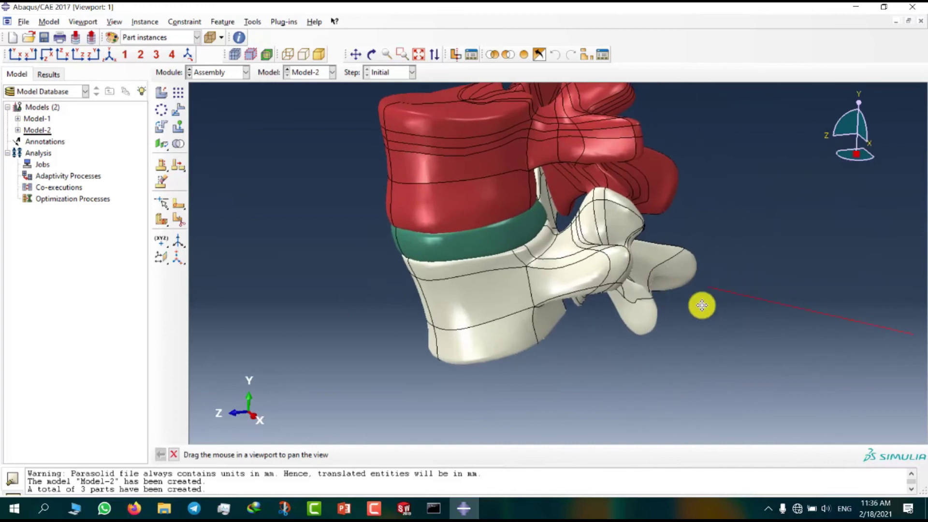
left_click_drag(702, 305, 653, 352)
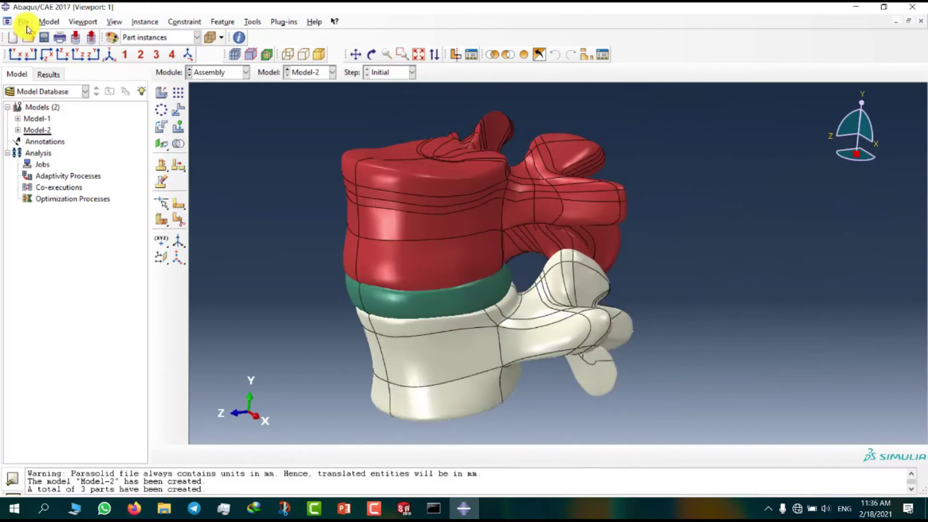
Create a new model, Model-3.
left_click(49, 21)
left_click(57, 35)
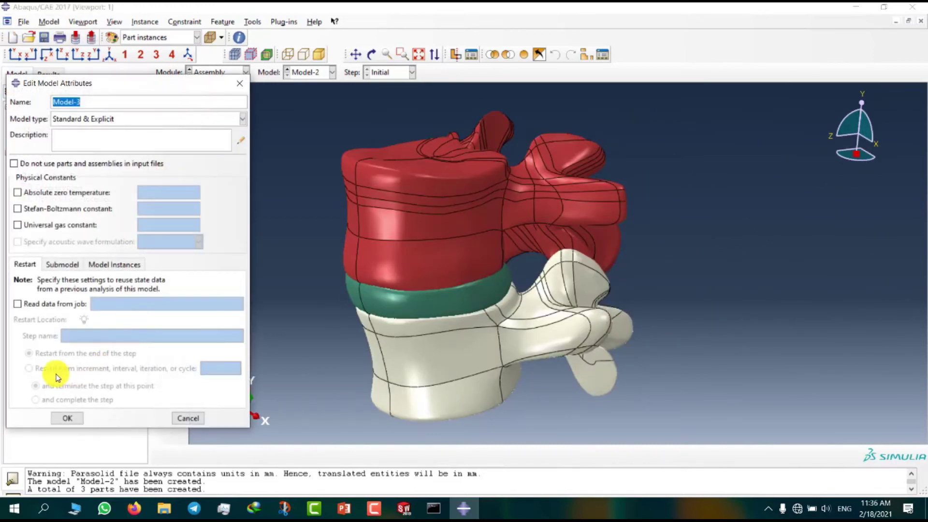
left_click(67, 418)
Import implant2.CATProduct as individual parts using the CATIA V5 filter.
left_click(23, 21)
mouse_move(145, 170)
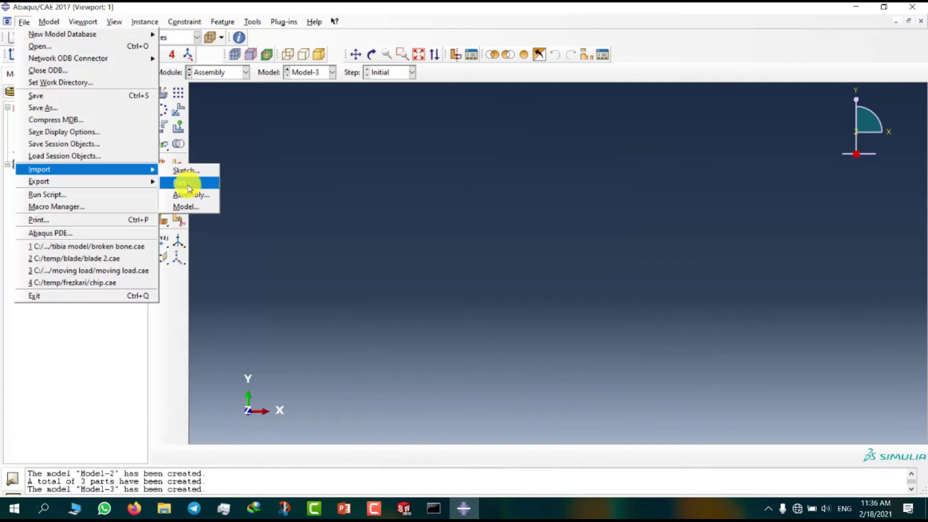
left_click(188, 184)
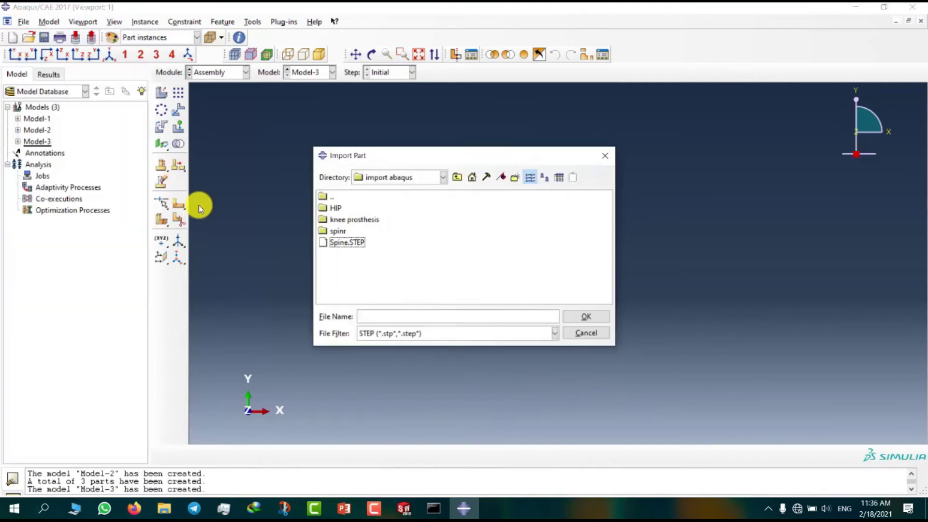
left_click(399, 335)
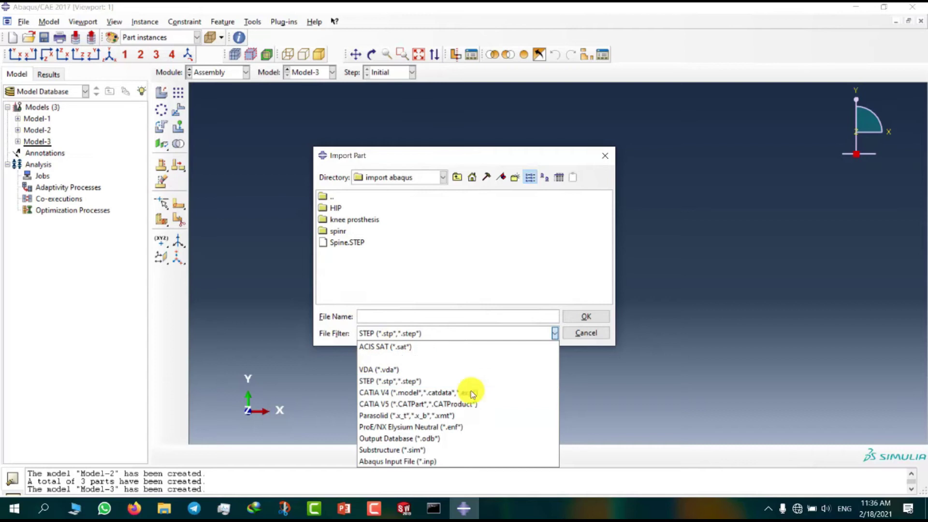
left_click(490, 406)
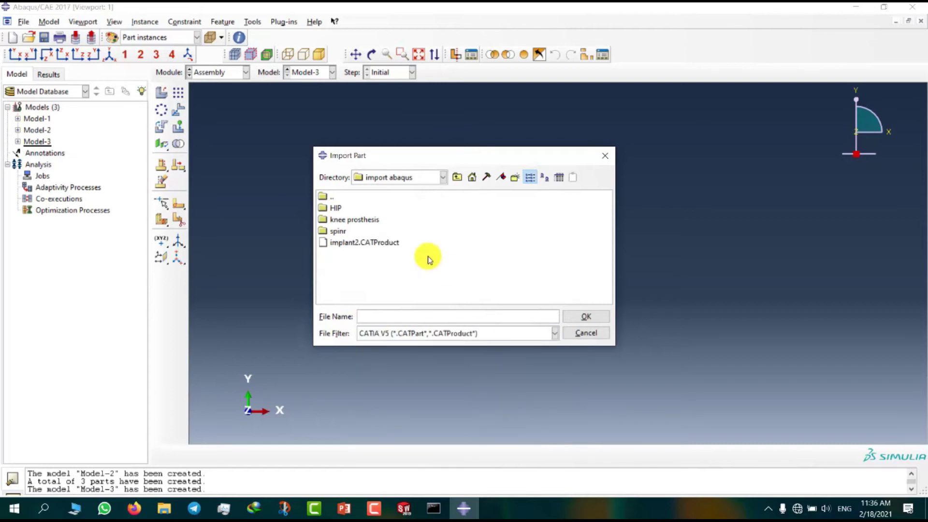
double_click(381, 248)
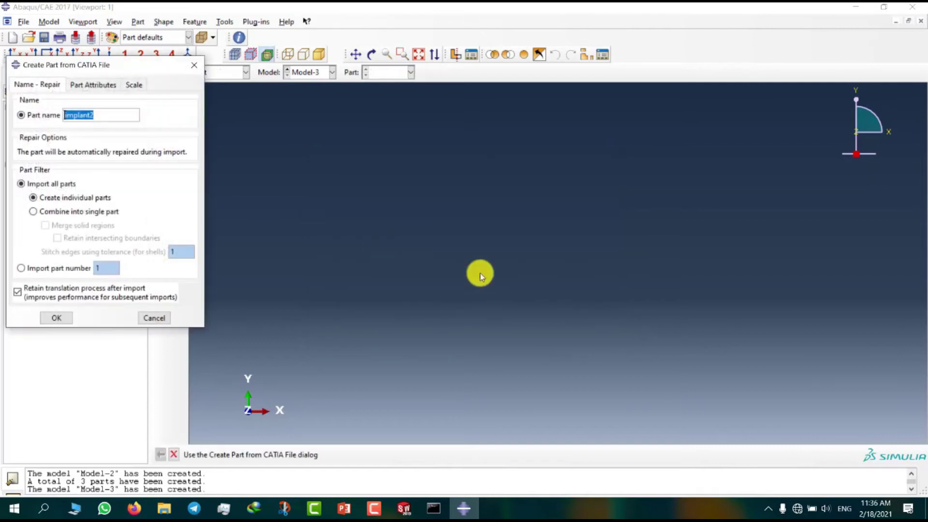
left_click(56, 318)
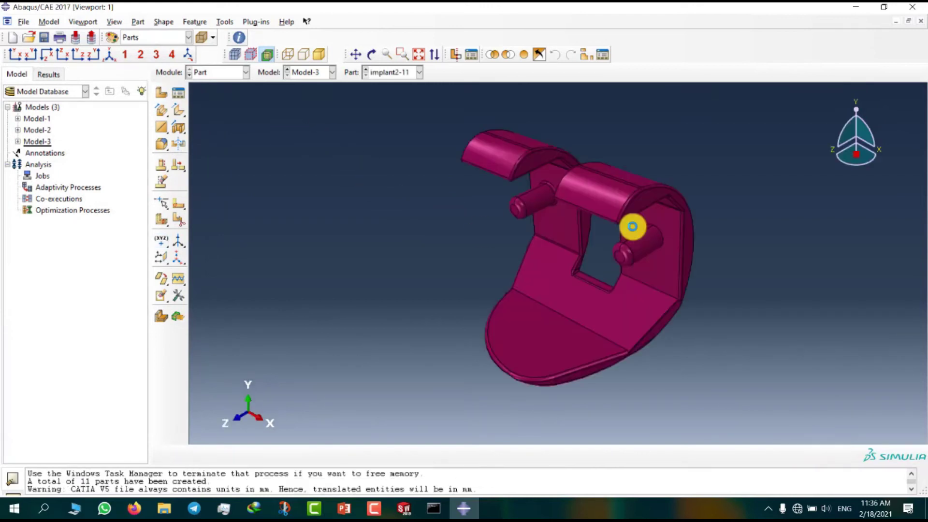
Display and rotate the implant2-2 part.
left_click(409, 72)
left_click(389, 96)
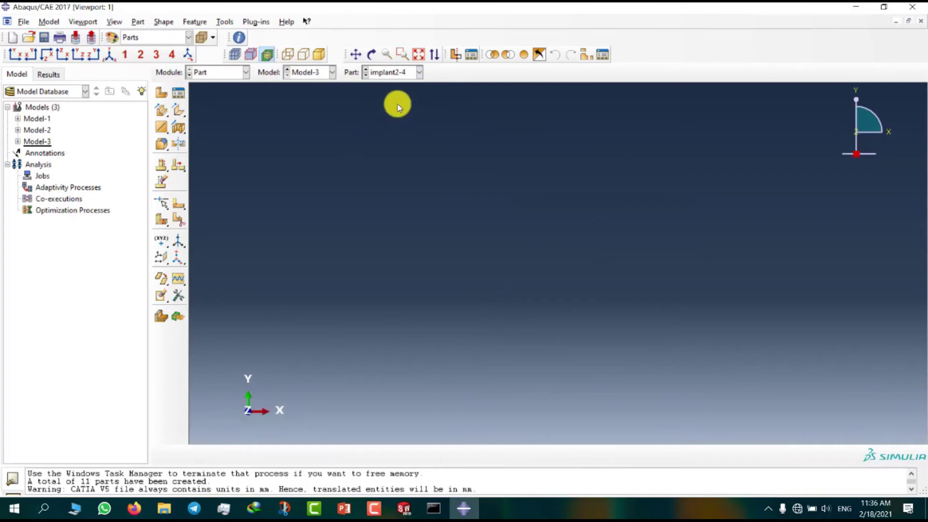
left_click_drag(556, 339, 532, 339, "ctrl+alt")
Instance implant2-1 to implant2-11 in the assembly and fit the knee implant in view.
left_click(215, 72)
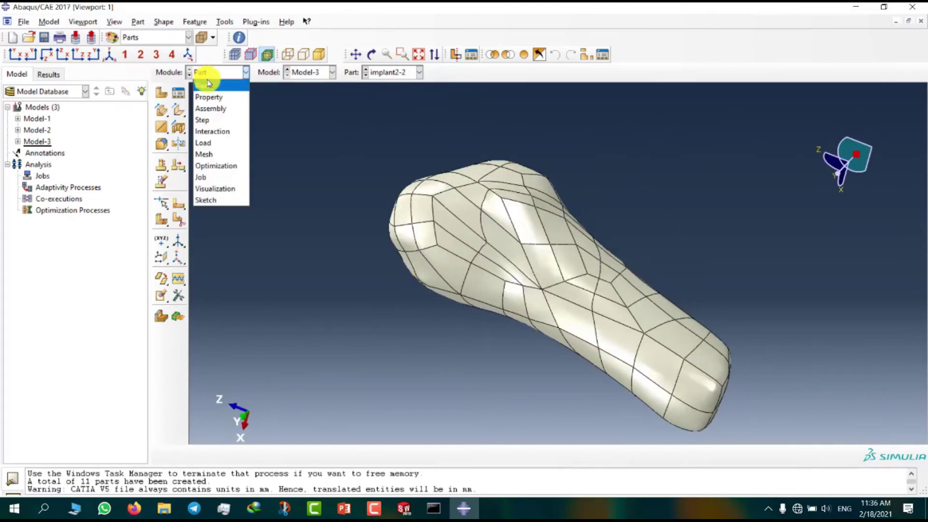
left_click(211, 109)
left_click(161, 92)
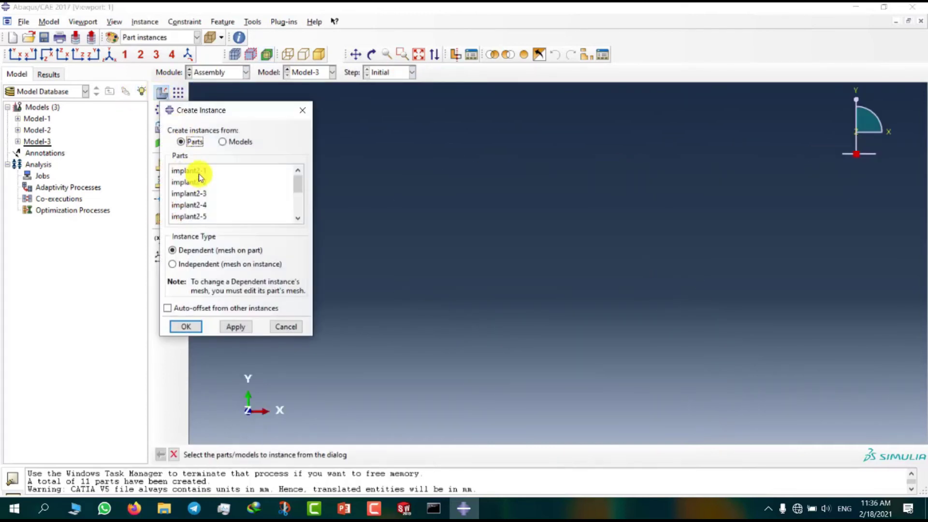
mouse_move(199, 171)
left_mouse_down()
mouse_move(203, 240)
mouse_move(198, 190)
left_mouse_up()
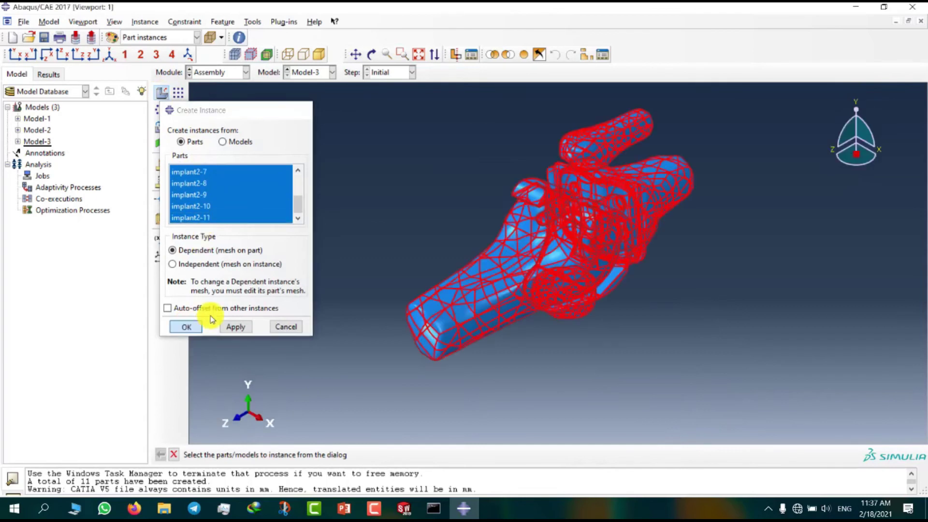
left_click(186, 327)
left_click_drag(454, 327, 522, 62, "ctrl+alt")
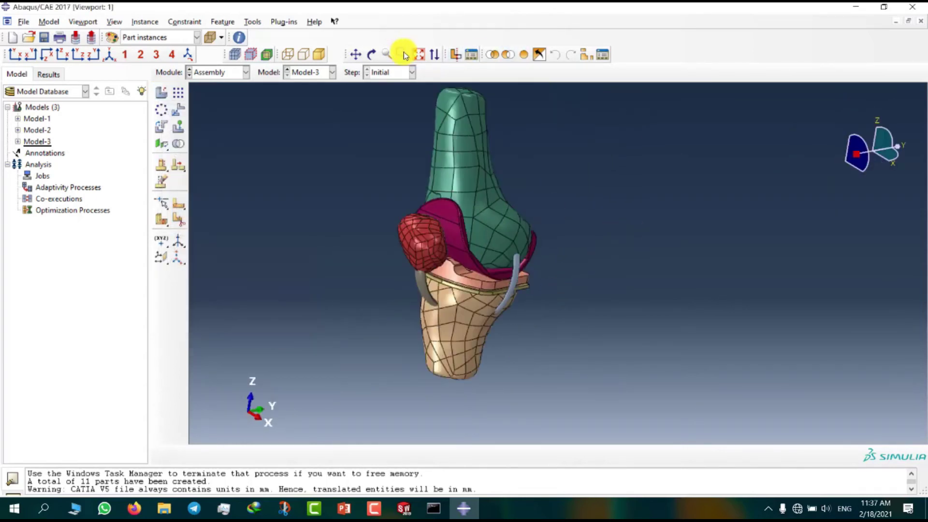
left_click(419, 55)
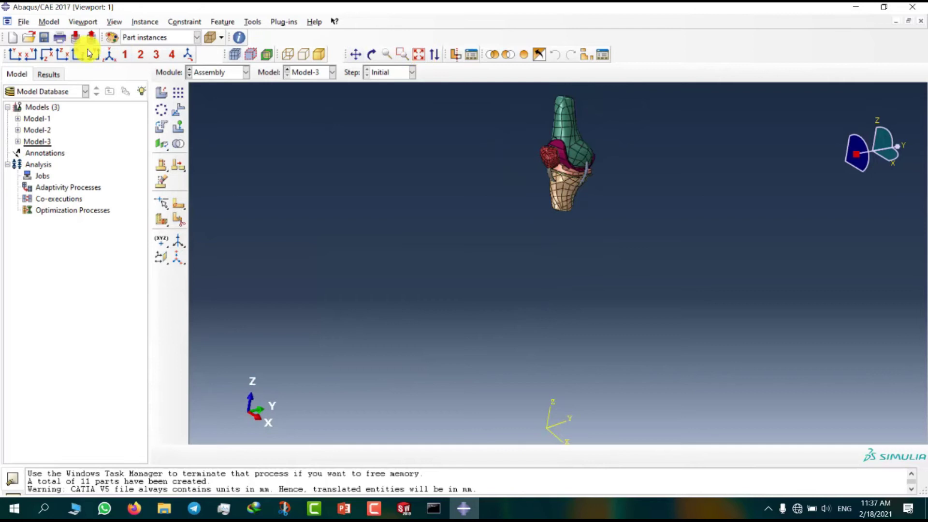
left_click(109, 54)
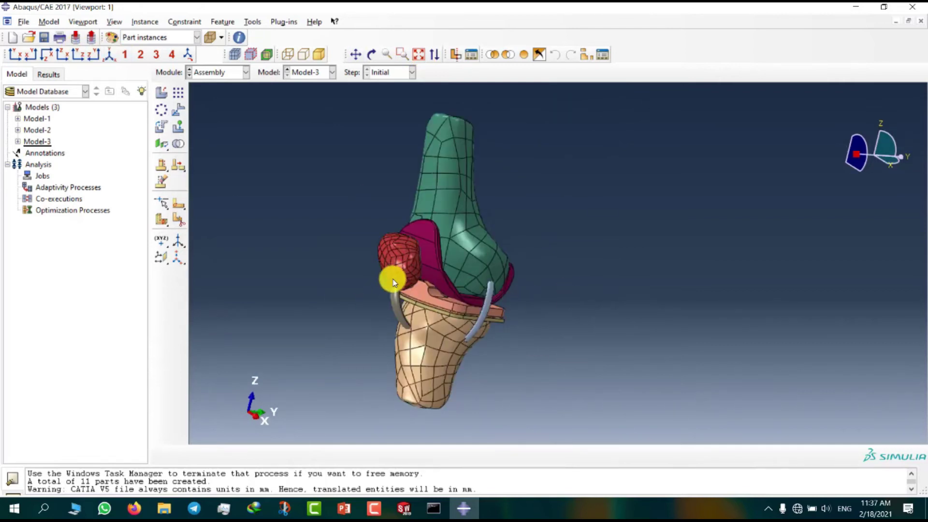
left_click(49, 22)
left_click(62, 46)
Create Model-4 and import stent.IGS with the IGES filter as the part stent.
left_click(68, 416)
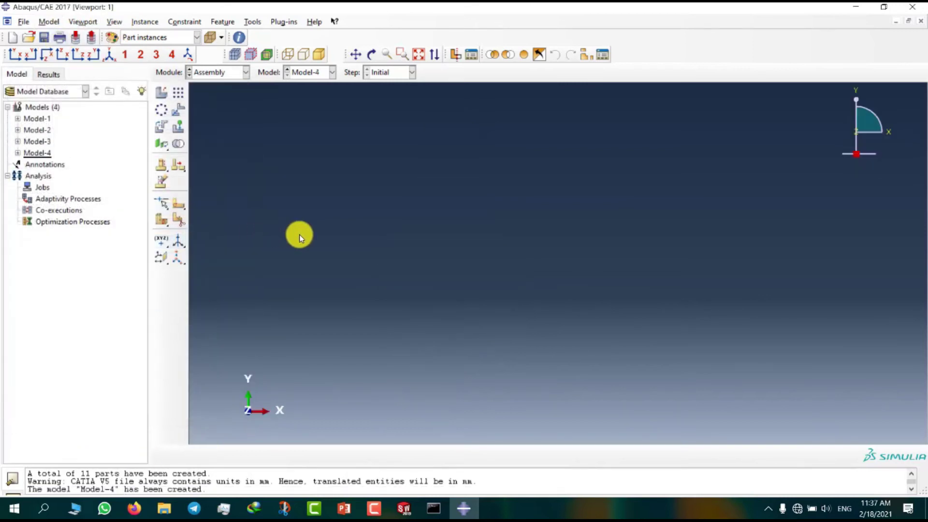
left_click(27, 21)
mouse_move(104, 173)
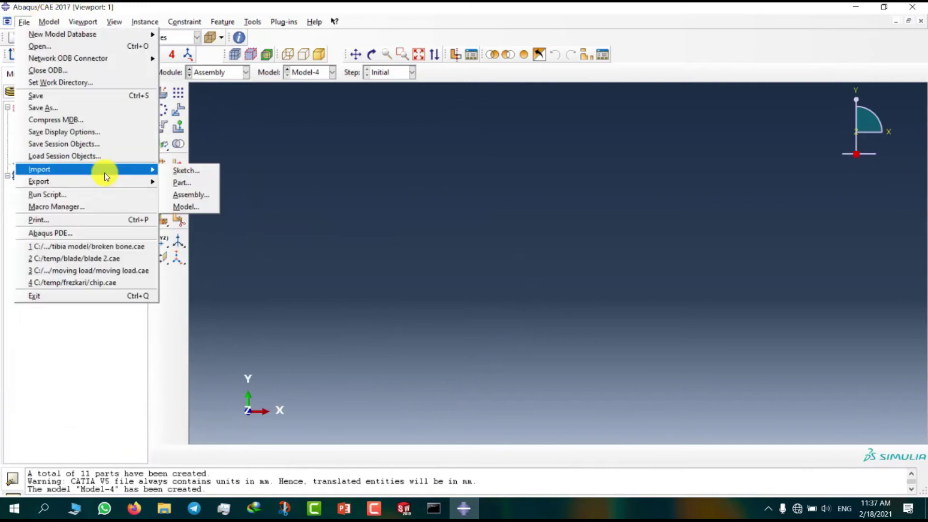
left_click(187, 183)
left_click(536, 335)
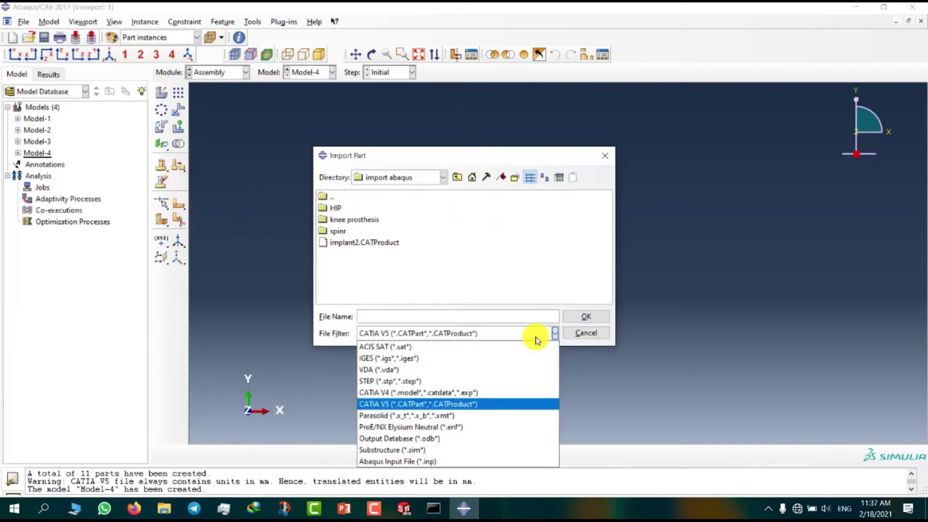
left_click(517, 364)
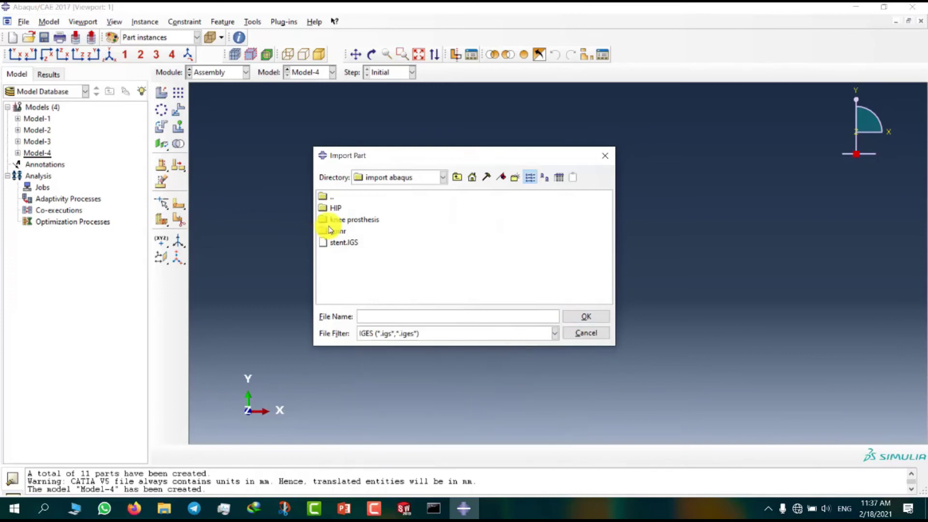
left_click(348, 242)
left_click(585, 317)
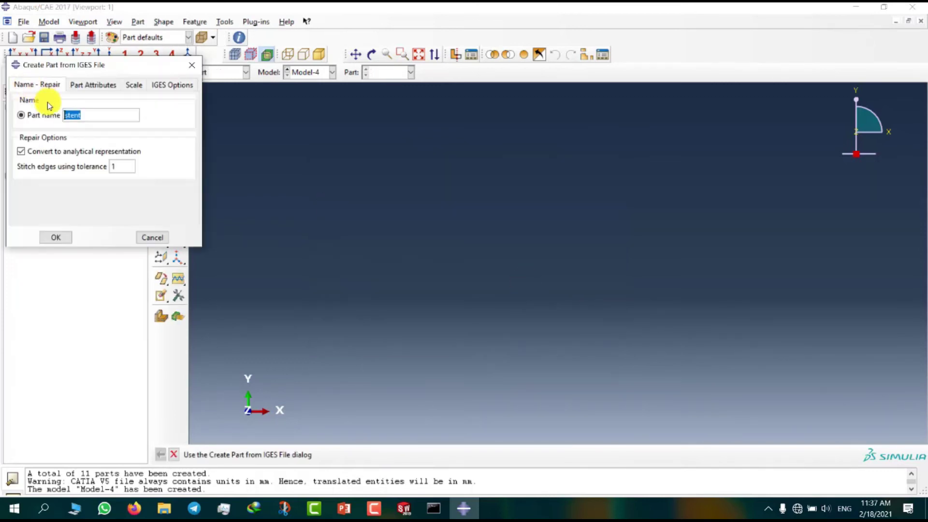
left_click(56, 236)
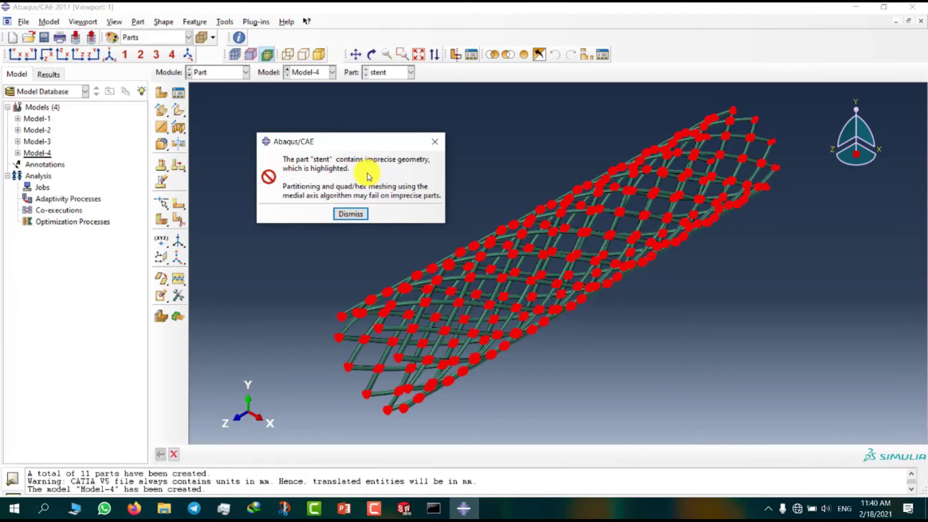
Dismiss the imprecise-geometry warning and instance the stent part in the Model-4 assembly.
left_click(351, 213)
left_click(226, 73)
left_click(222, 98)
left_click(160, 94)
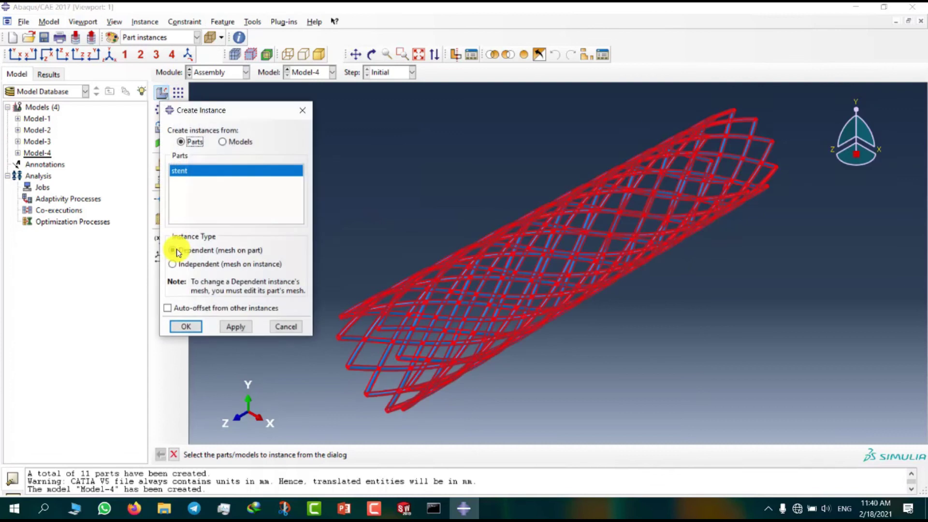
left_click(186, 325)
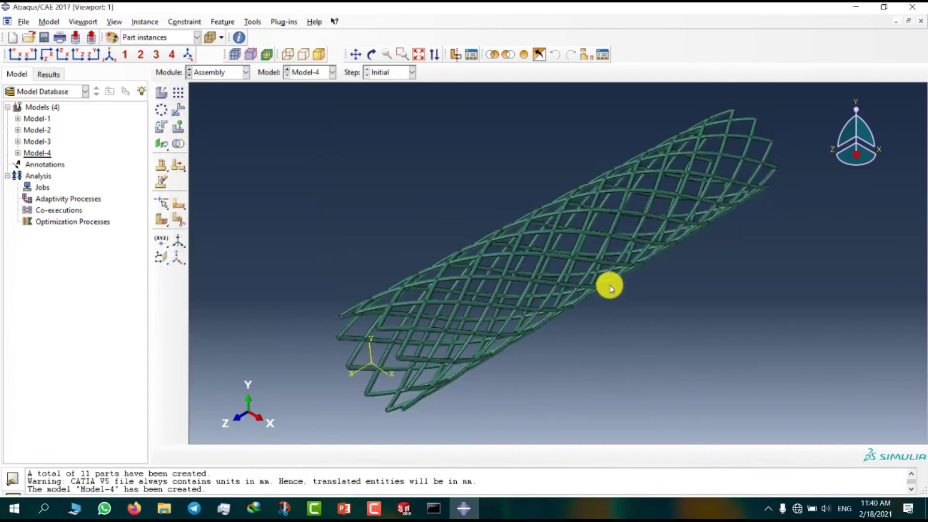
left_click_drag(607, 277, 710, 303, "ctrl+alt")
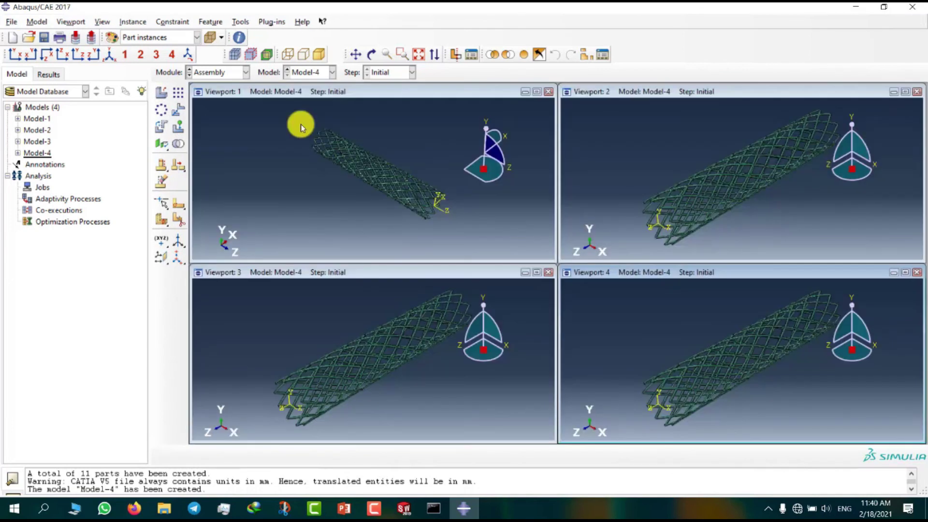
Tile the display into four viewports showing Model-1, Model-2 and Model-3.
left_click(309, 72)
left_click(306, 83)
left_click(332, 72)
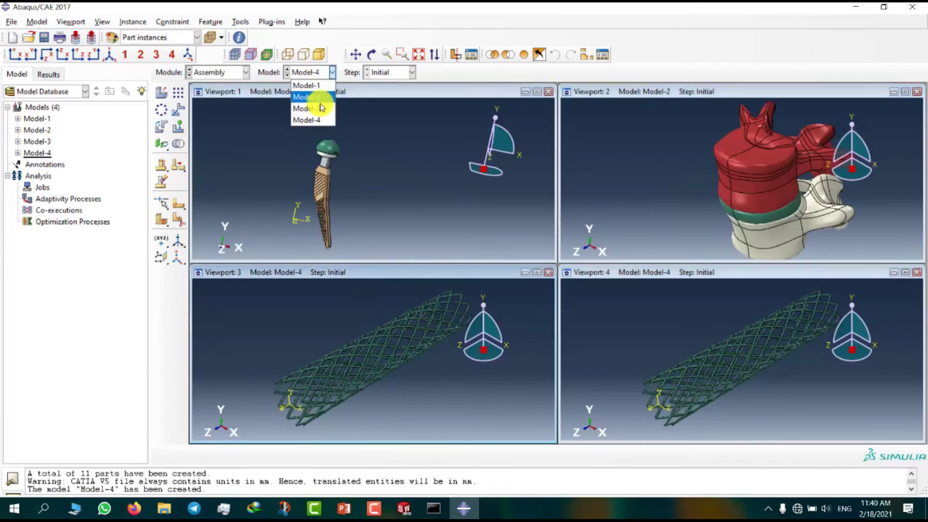
left_click(304, 103)
Show Model-4 in viewport 4, and rotate and pan the knee model in viewport 3.
left_click_drag(325, 383, 396, 341, "ctrl+alt")
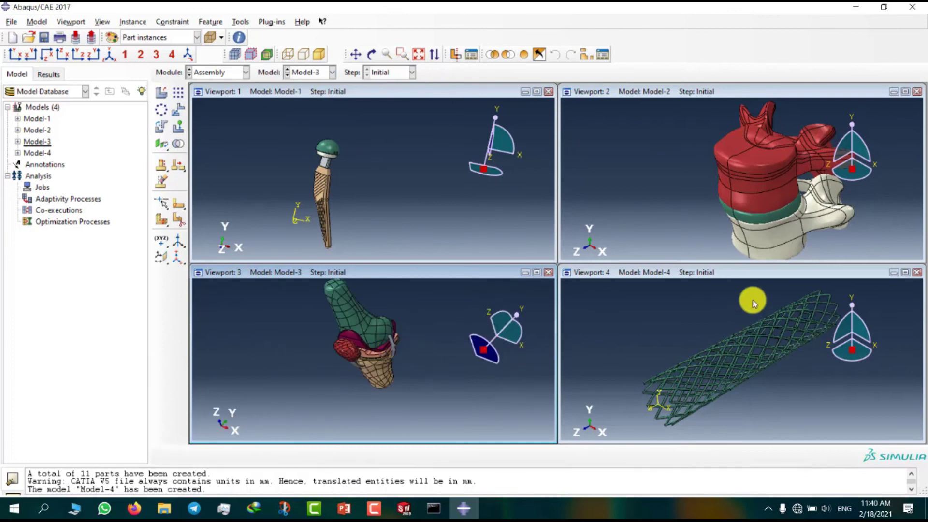
left_click(713, 272)
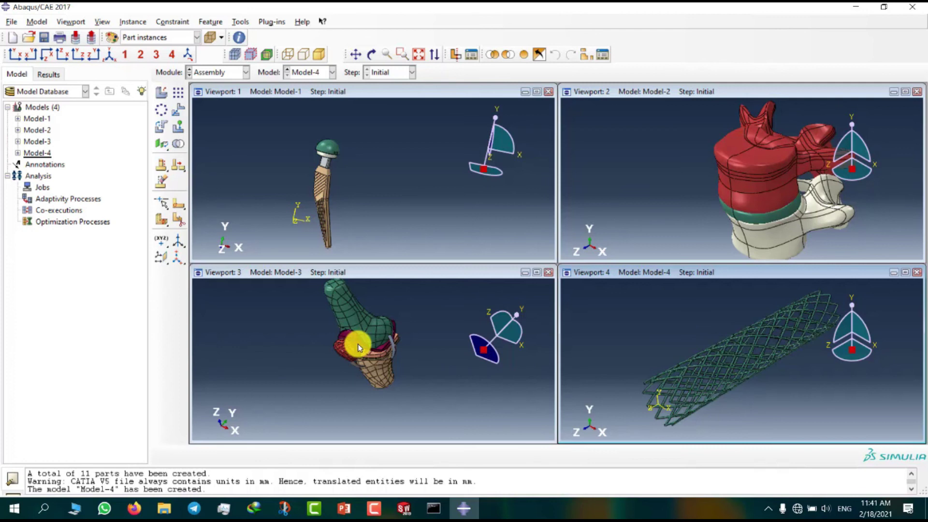
key("F2")
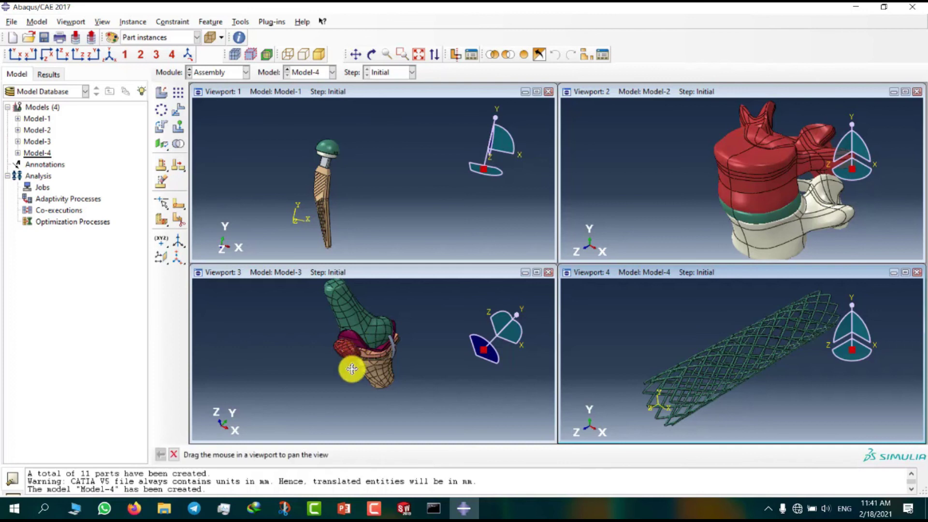
left_click_drag(352, 369, 350, 373)
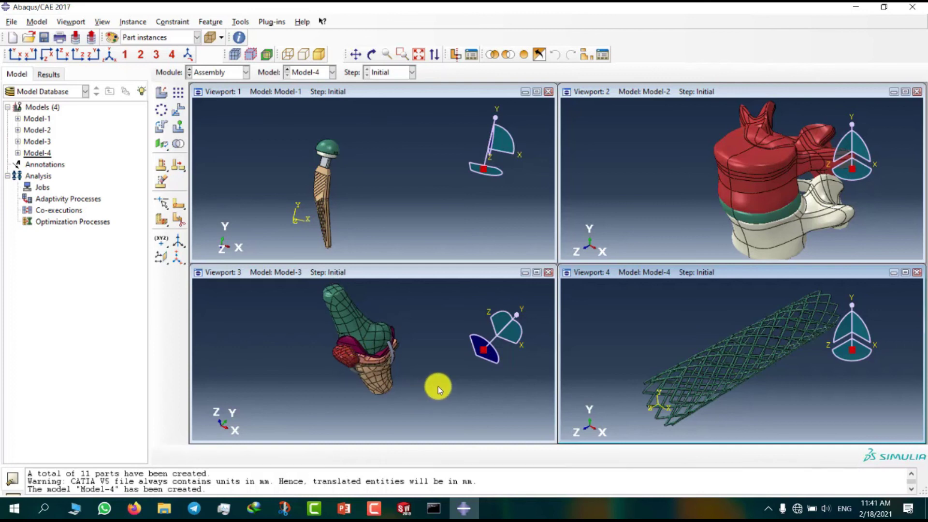